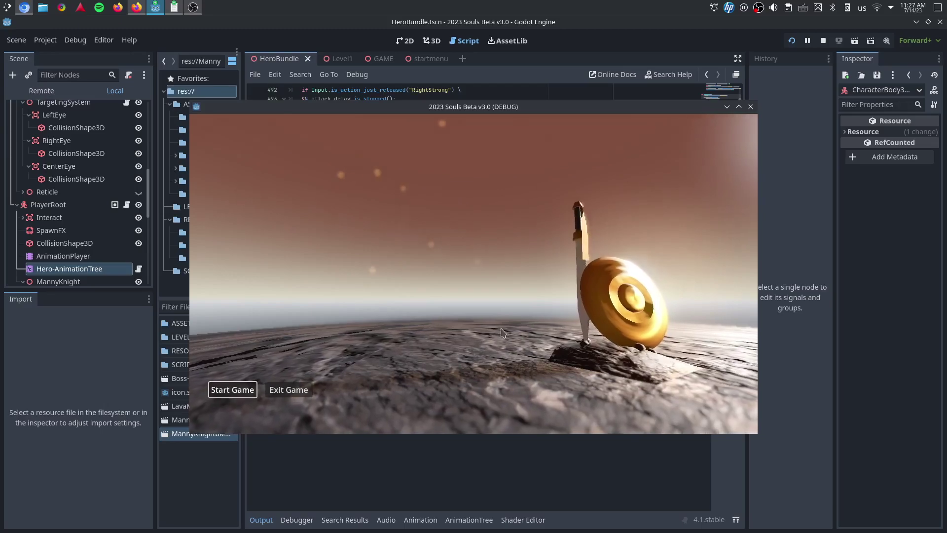
- Start the game from its start screen and walk the knight around the camp in the starting area
{"action": "key", "text": "Return"}
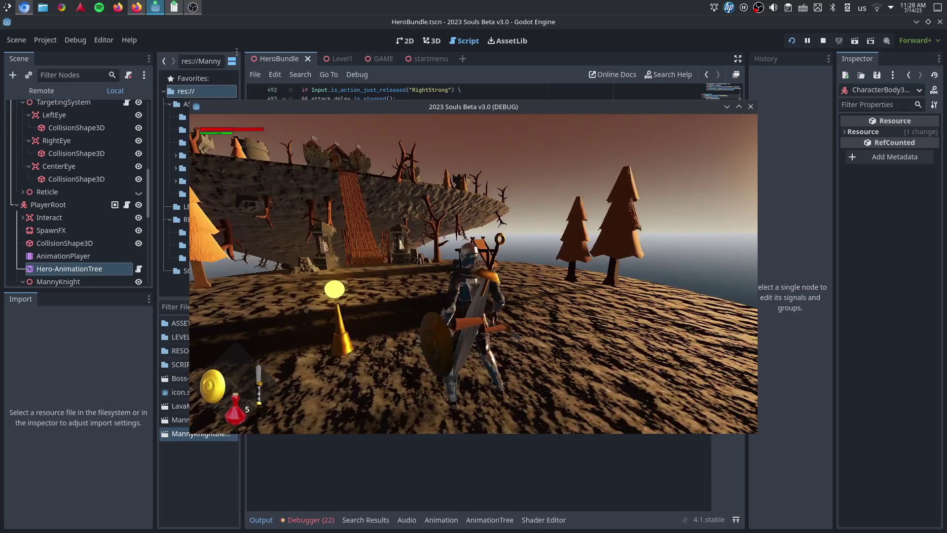
{"action": "key", "text": "w"}
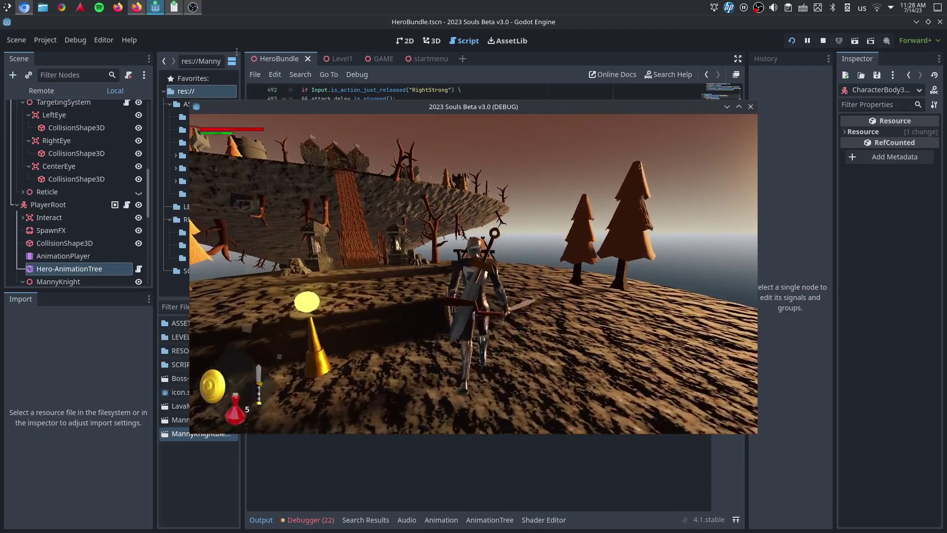
{"action": "key", "text": "d"}
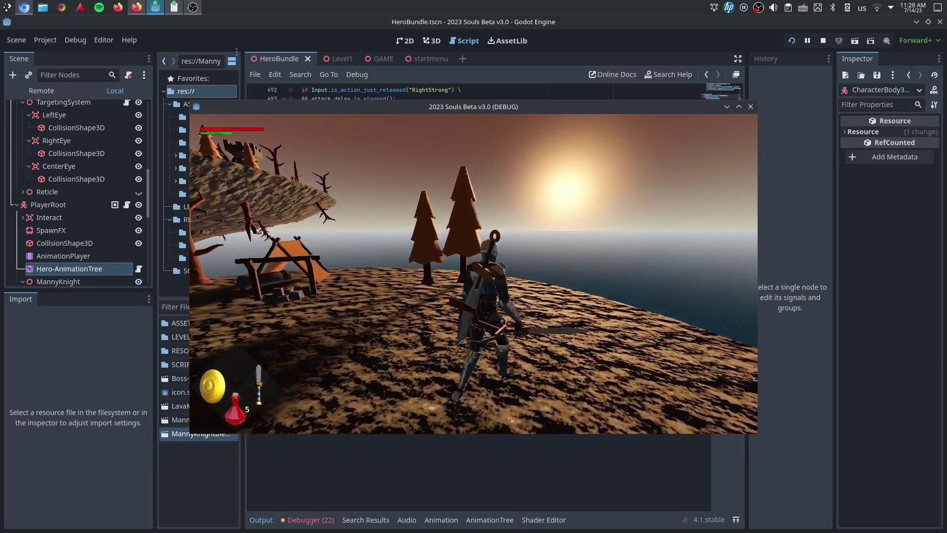
{"action": "key", "text": "a"}
{"action": "key", "text": "w"}
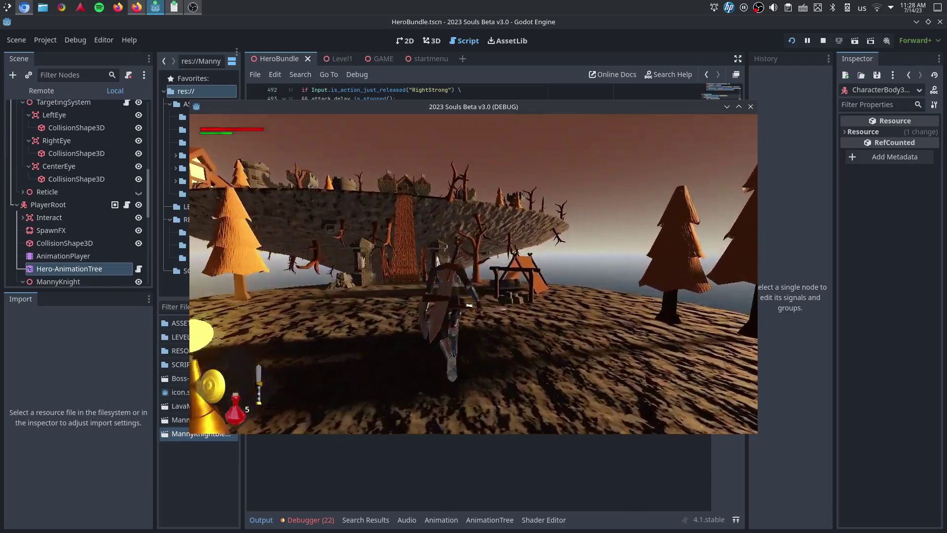
{"action": "key", "text": "d"}
{"action": "key", "text": "w"}
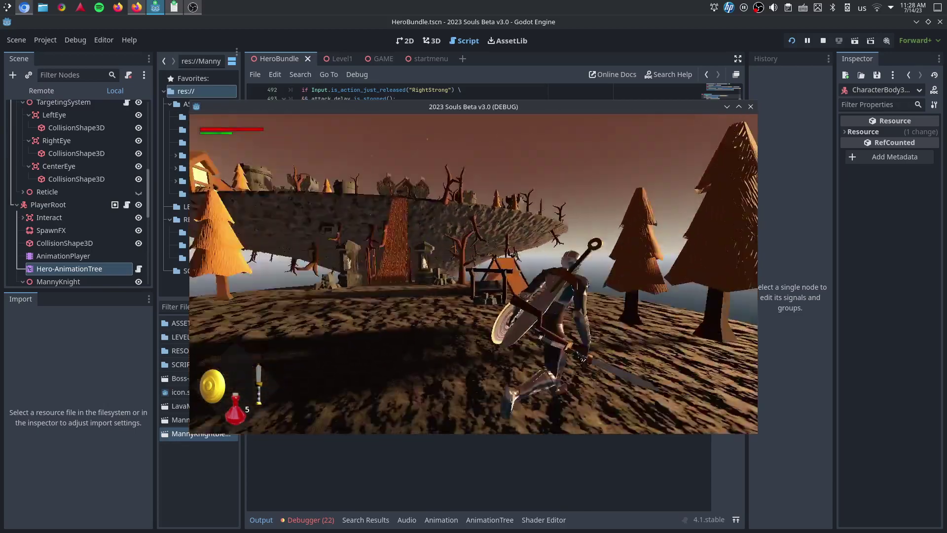
- Test the knight's jump or dodge and run him across the long wooden bridge to the castle island
{"action": "key", "text": "space"}
{"action": "key", "text": "w"}
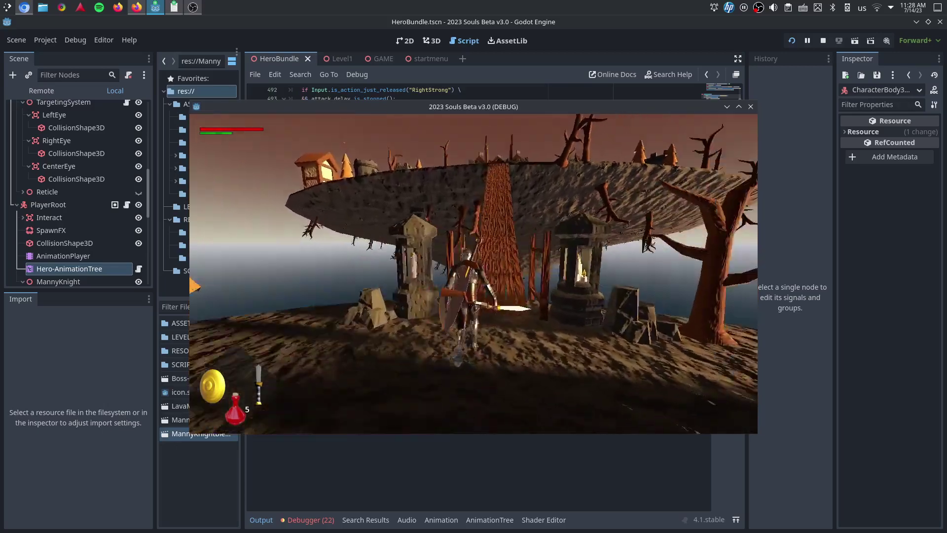
{"action": "key", "text": "w"}
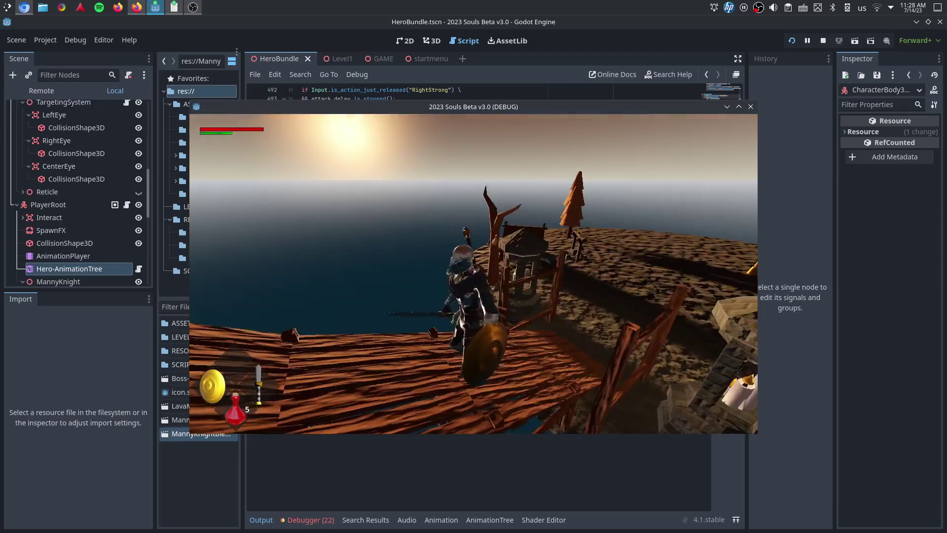
{"action": "key", "text": "w"}
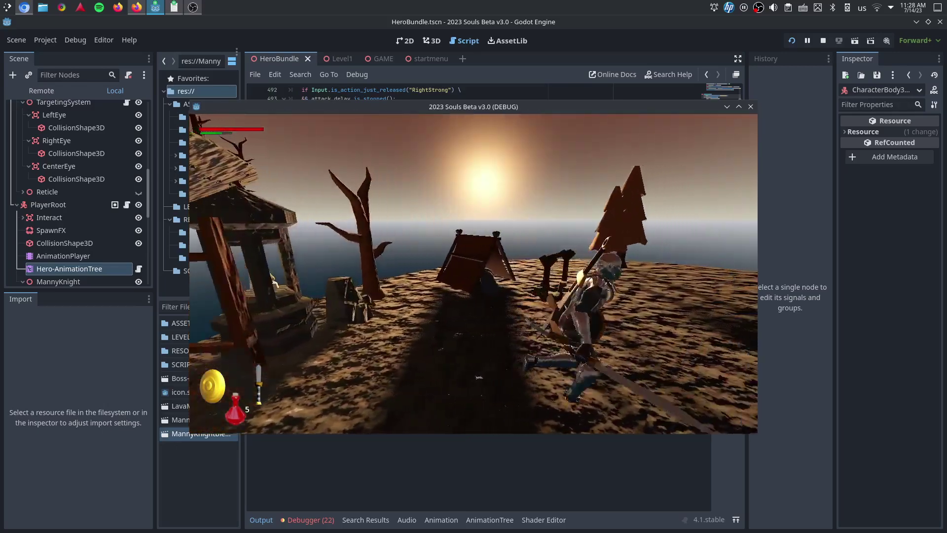
{"action": "key", "text": "w"}
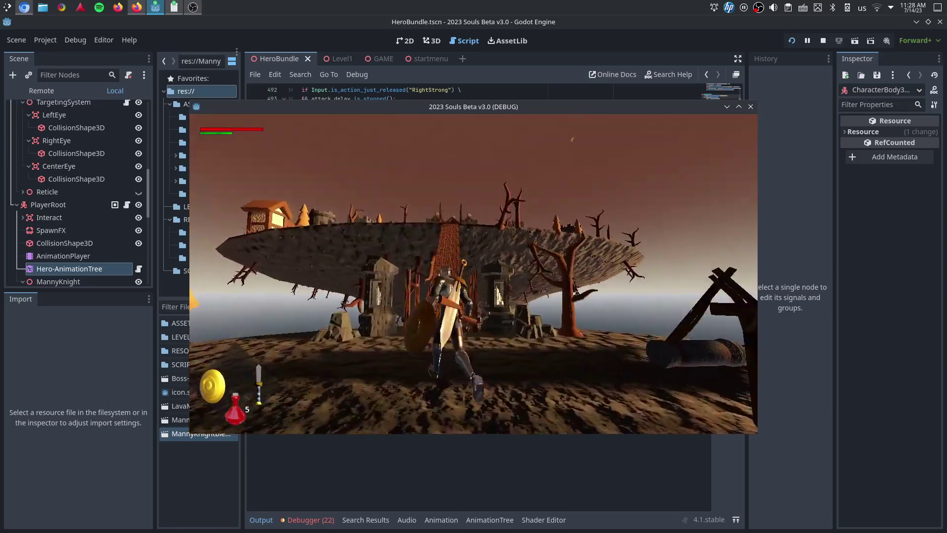
{"action": "key", "text": "w"}
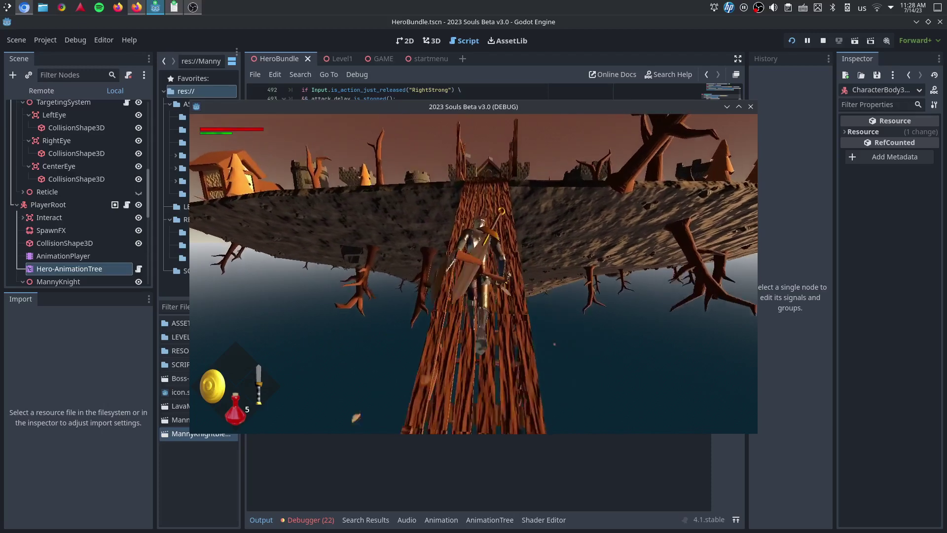
{"action": "key", "text": "w"}
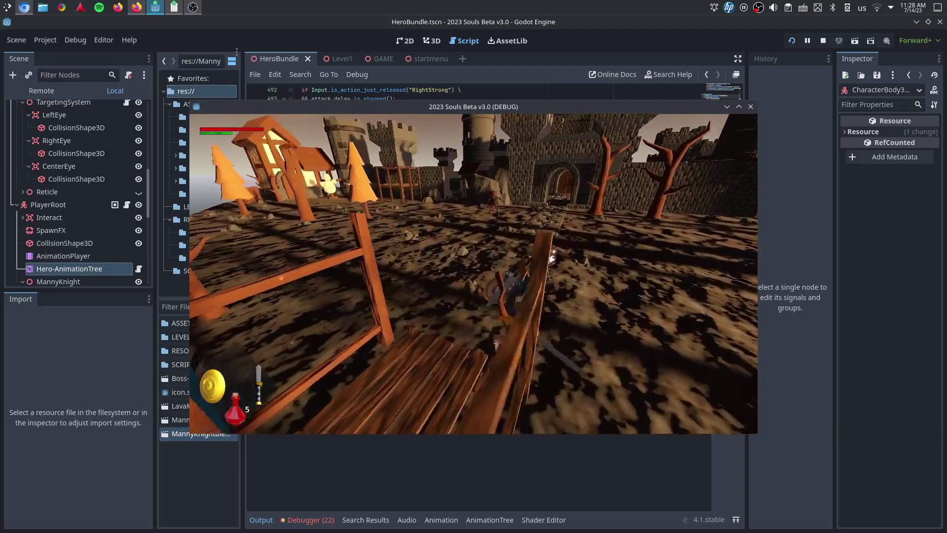
- Approach the red enemy in front of the castle and fight it with target lock
{"action": "key", "text": "w"}
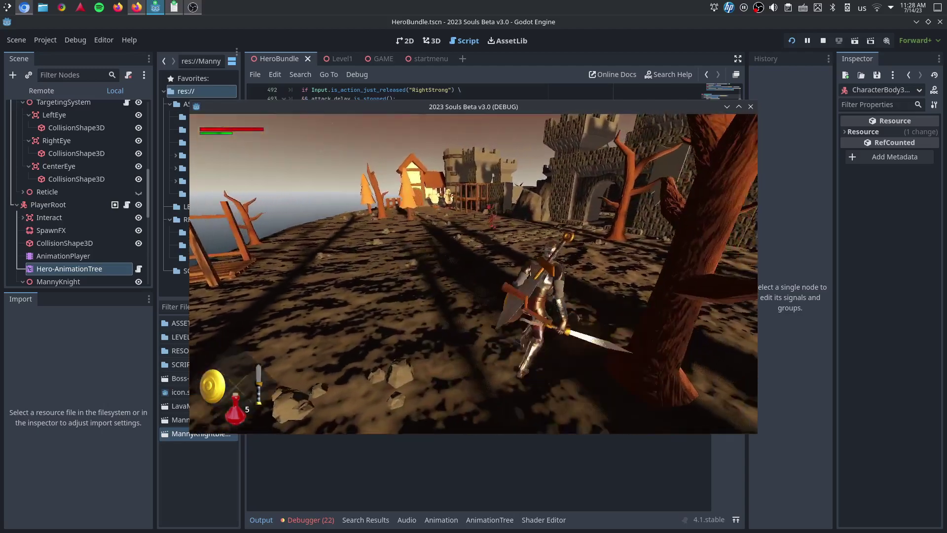
{"action": "key", "text": "w"}
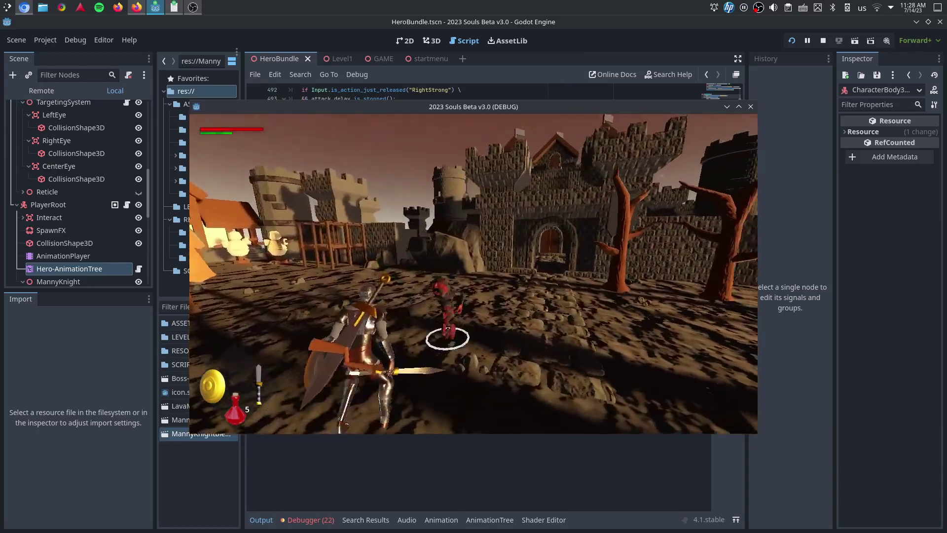
{"action": "key", "text": "w"}
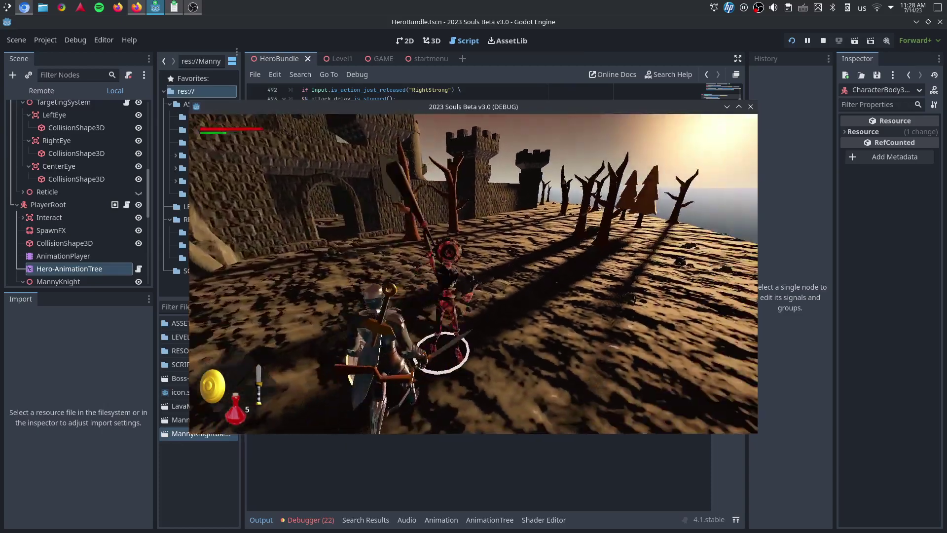
{"action": "key", "text": "w"}
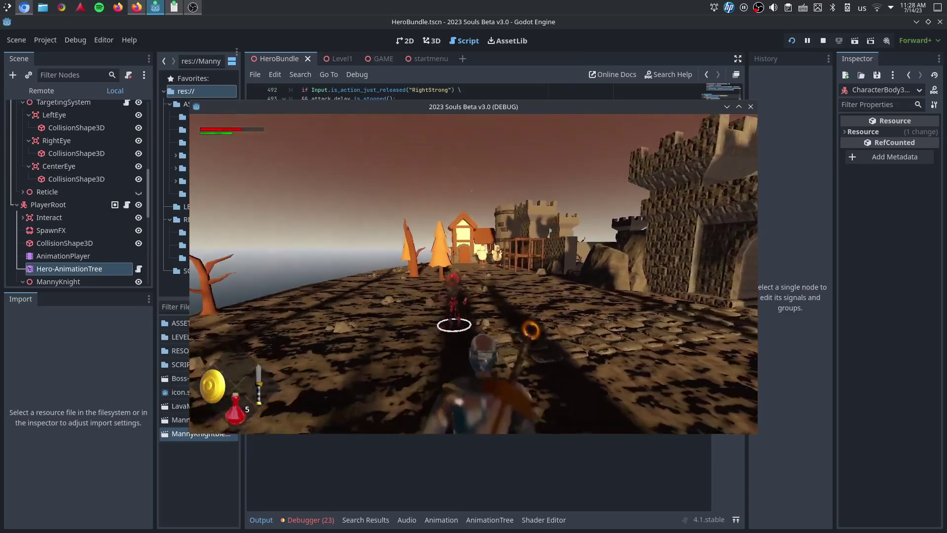
{"action": "key", "text": "a"}
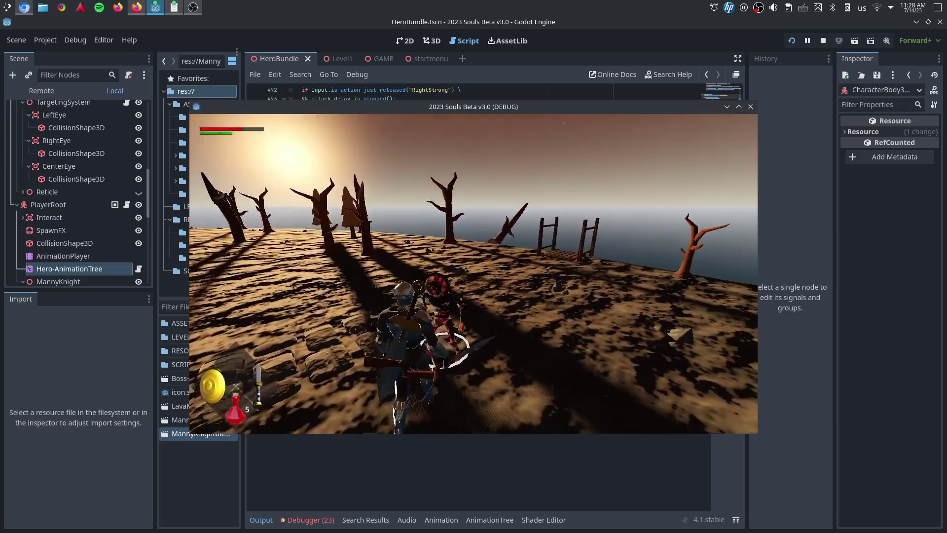
{"action": "key", "text": "w"}
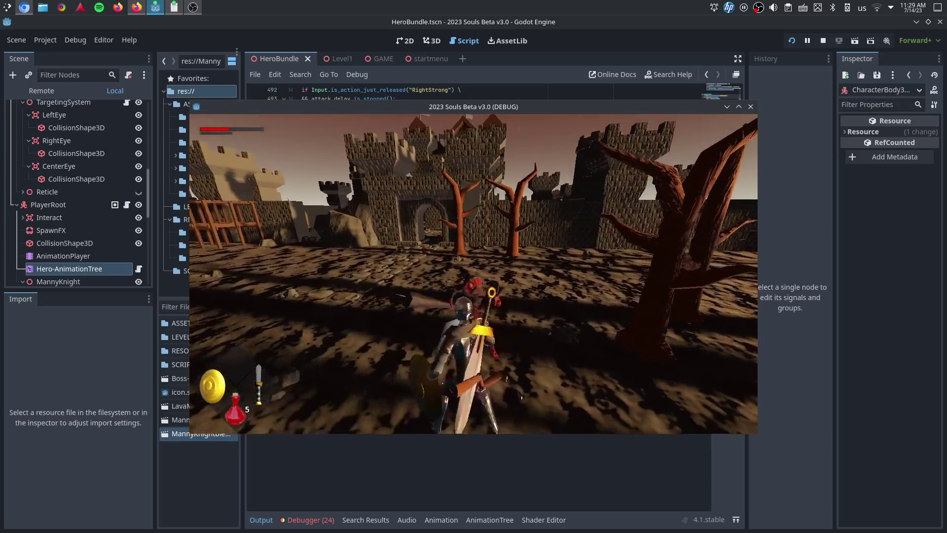
- Run the knight in different directions around the castle gate to test his free movement
{"action": "key", "text": "w"}
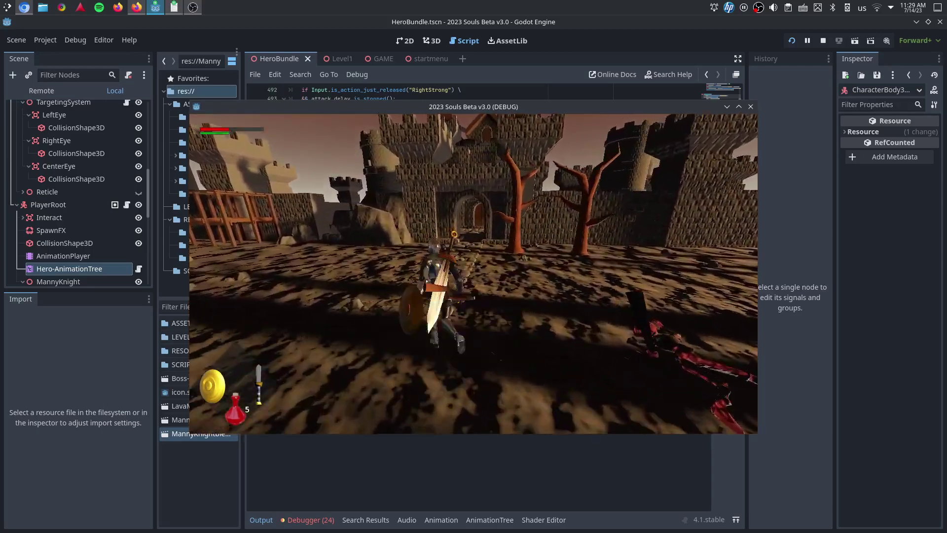
{"action": "key", "text": "w"}
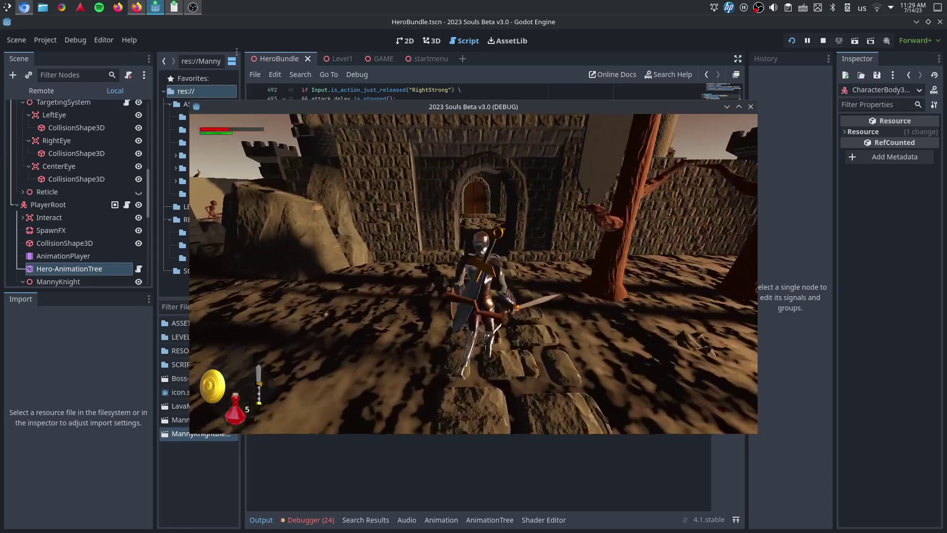
{"action": "key", "text": "w"}
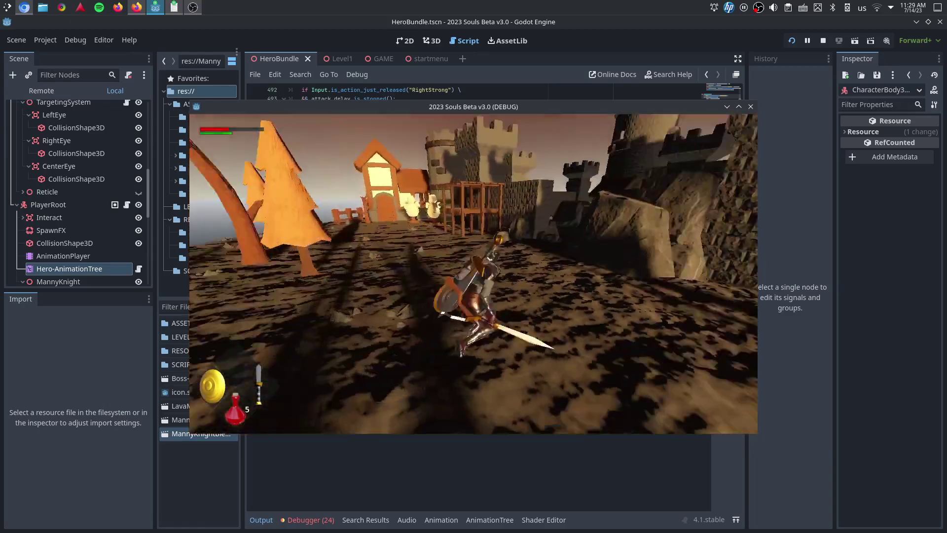
{"action": "key", "text": "w"}
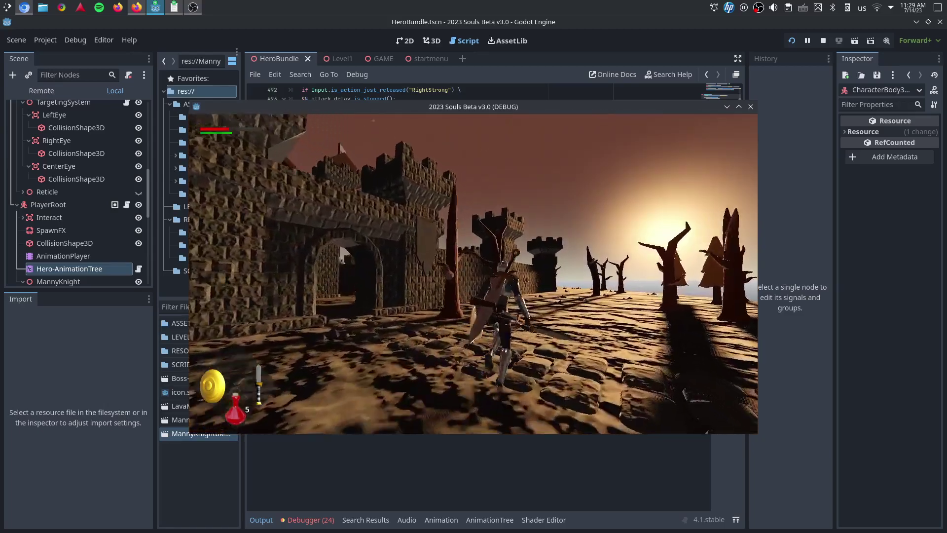
{"action": "key", "text": "w"}
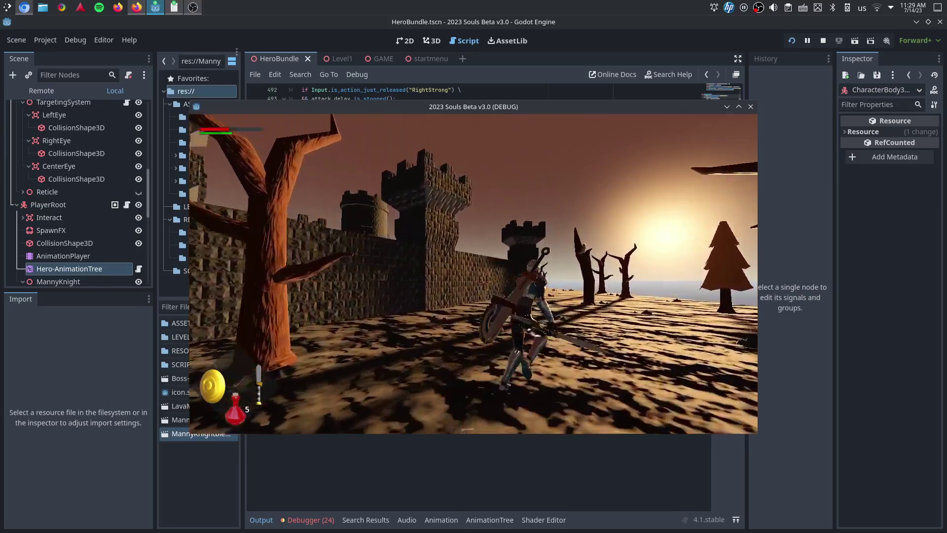
{"action": "key", "text": "w"}
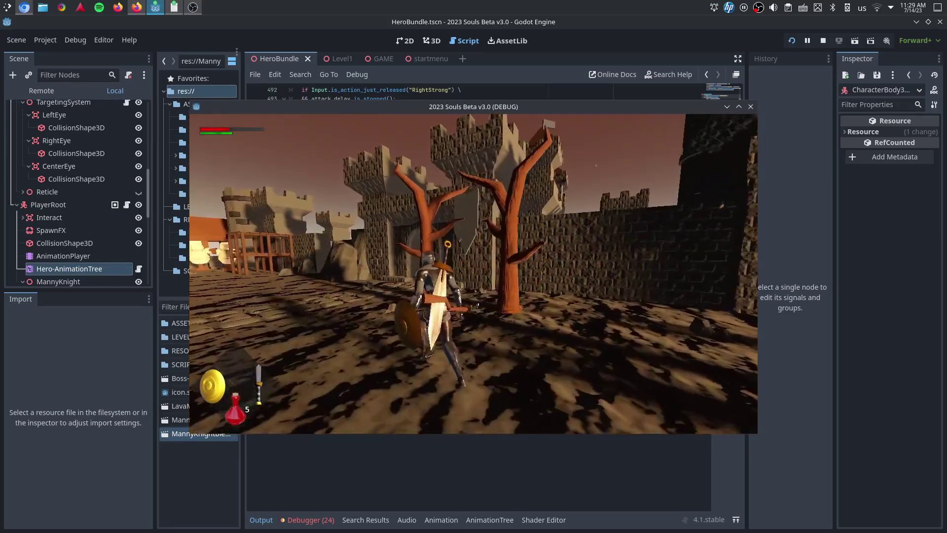
{"action": "key", "text": "w"}
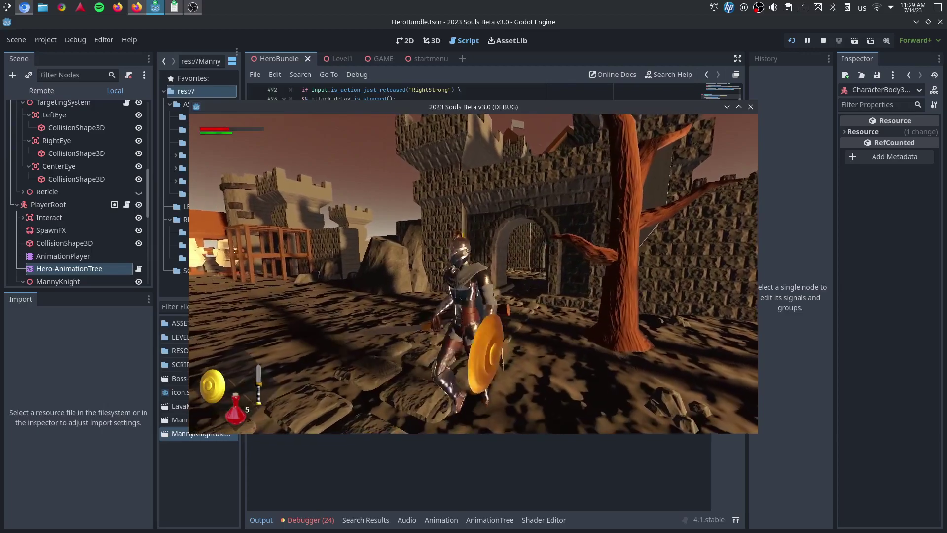
{"action": "key", "text": "w"}
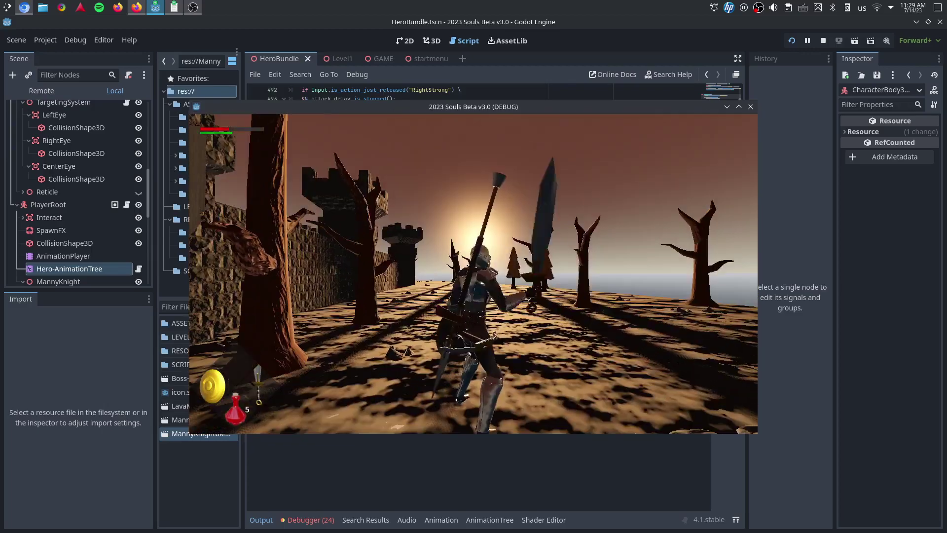
- Swap the knight's equipped weapon back and forth outside the castle gate, both standing and moving
{"action": "key", "text": "q"}
{"action": "key", "text": "w"}
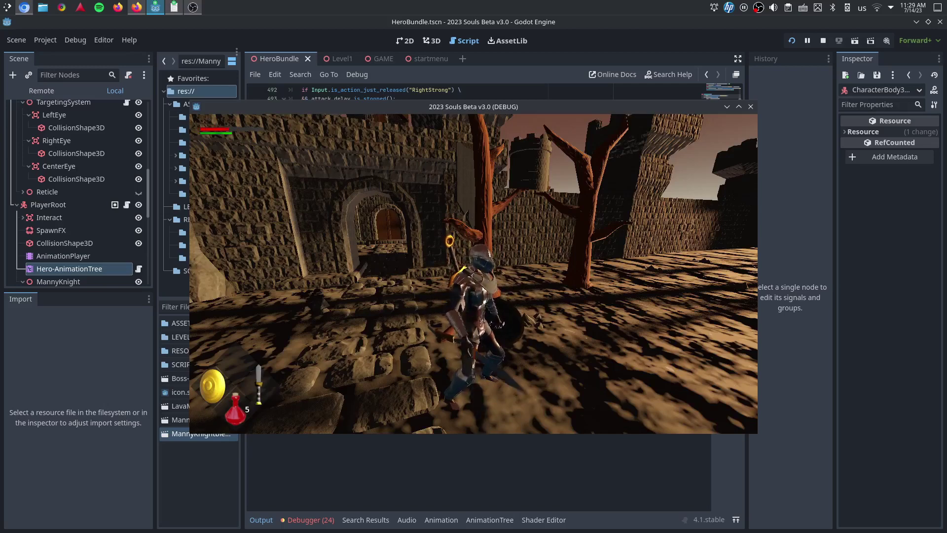
{"action": "key", "text": "q"}
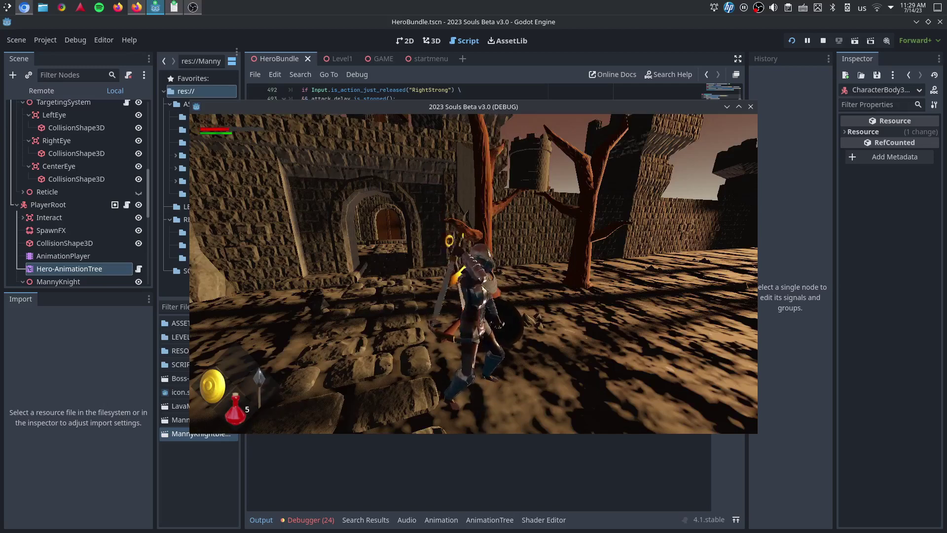
{"action": "key", "text": "w"}
{"action": "key", "text": "q"}
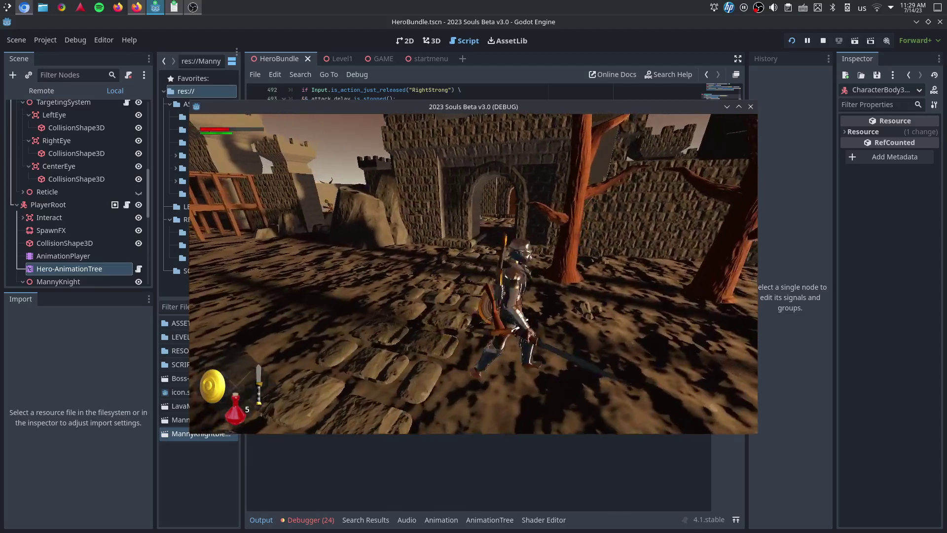
{"action": "key", "text": "d"}
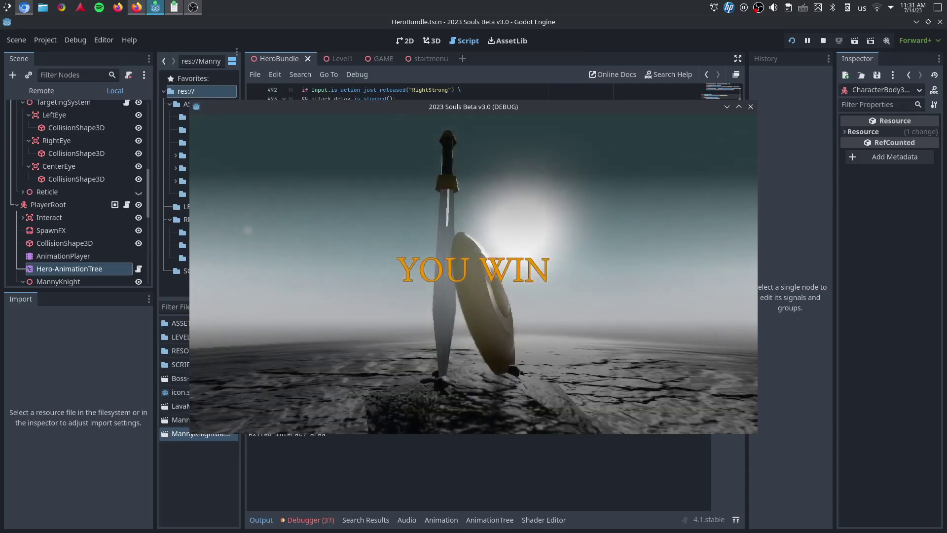
- Stop the running game and open the animation graph of the Hero-AnimationTree node
{"action": "key", "text": "F8"}
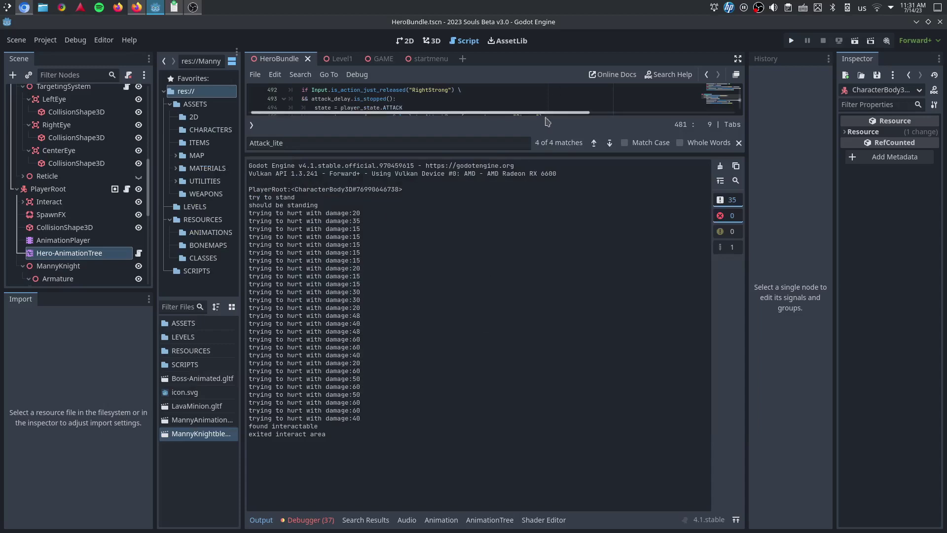
{"action": "left_click", "coordinate": [78, 242]}
{"action": "left_click", "coordinate": [93, 254]}
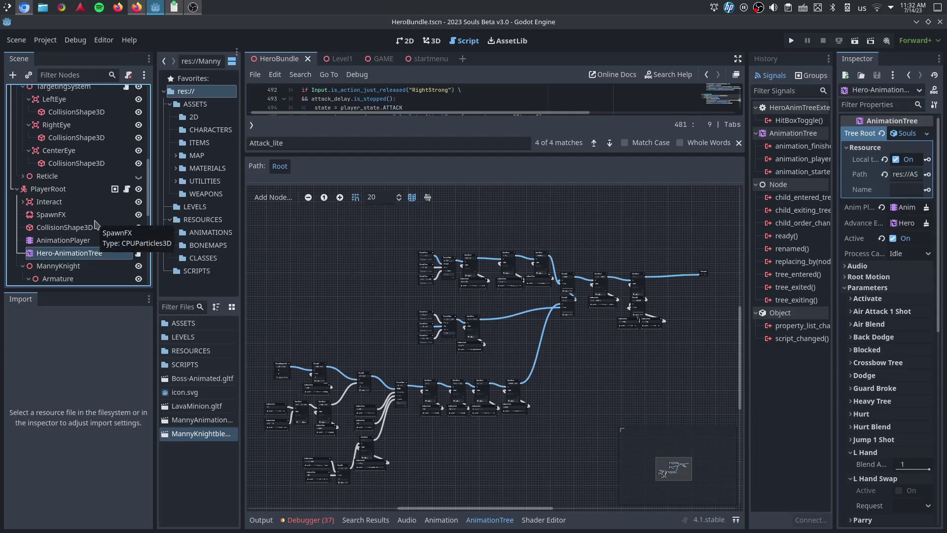
{"action": "scroll", "coordinate": [428, 430], "scroll_direction": "up", "scroll_amount": 2}
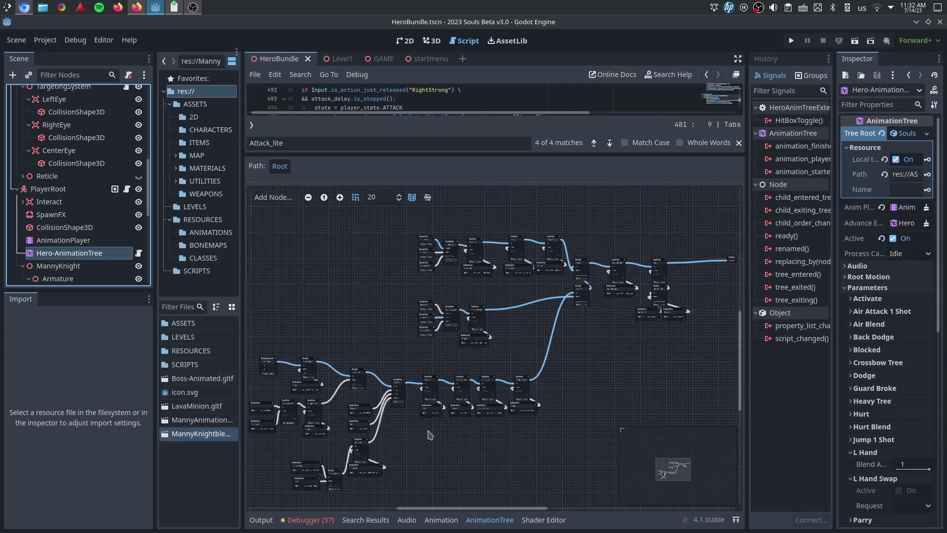
{"action": "scroll", "coordinate": [430, 437], "scroll_direction": "down", "scroll_amount": 1}
{"action": "scroll", "coordinate": [488, 512], "scroll_direction": "up", "scroll_amount": 3, "text": "ctrl"}
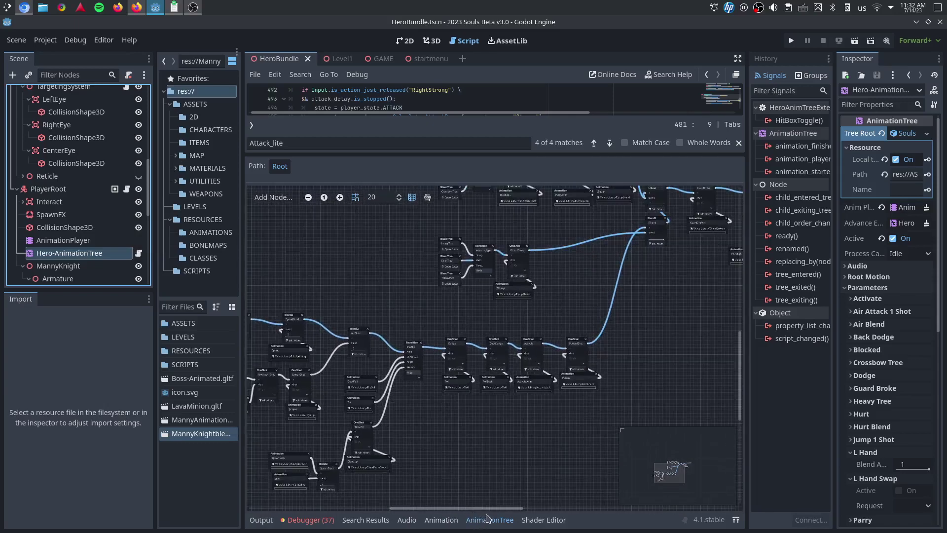
- Select the node cluster feeding the graph's lower transition node, followed by the four one-shot nodes and their animations after it
{"action": "left_click_drag", "start_coordinate": [486, 508], "coordinate": [462, 508]}
{"action": "left_click_drag", "start_coordinate": [268, 311], "coordinate": [510, 511]}
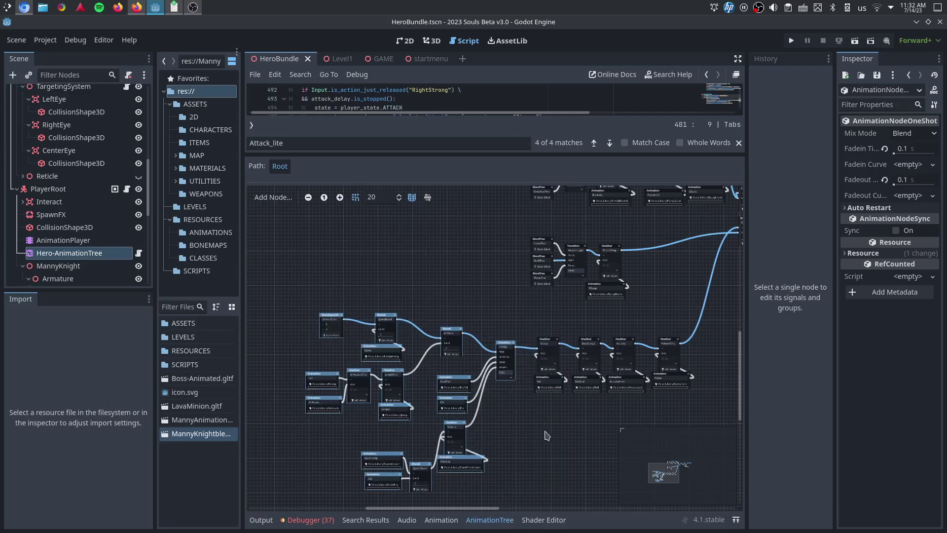
{"action": "left_click_drag", "start_coordinate": [545, 435], "coordinate": [710, 319]}
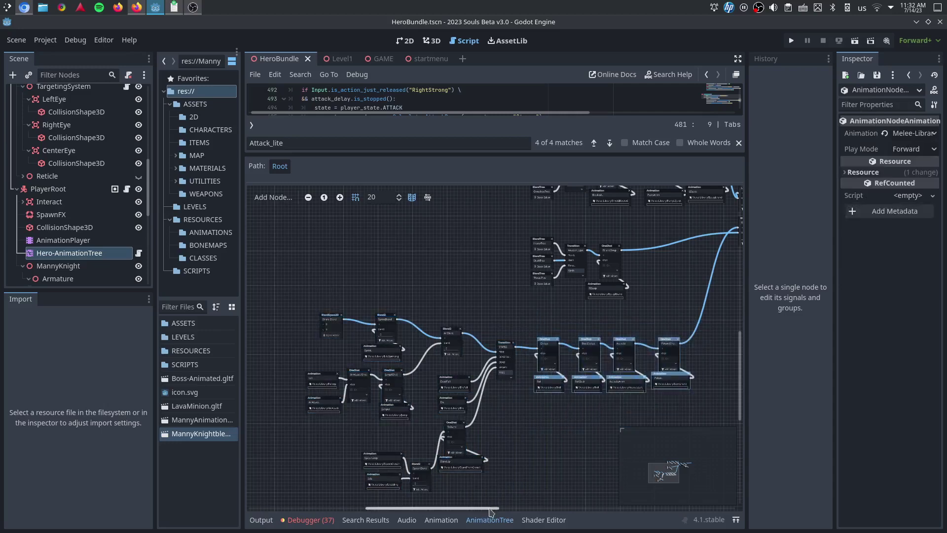
- Examine the Dodge, BackDodge, Activate and Potion1Shot one-shot chain, and select the whole lower state cluster of the graph
{"action": "left_click_drag", "start_coordinate": [491, 508], "coordinate": [537, 511]}
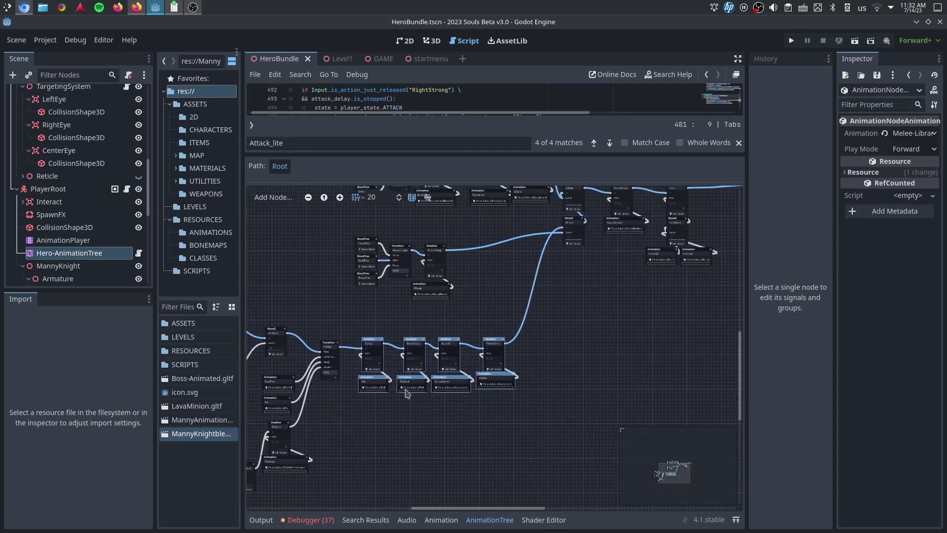
{"action": "scroll", "coordinate": [406, 394], "scroll_direction": "up", "scroll_amount": 3, "text": "ctrl"}
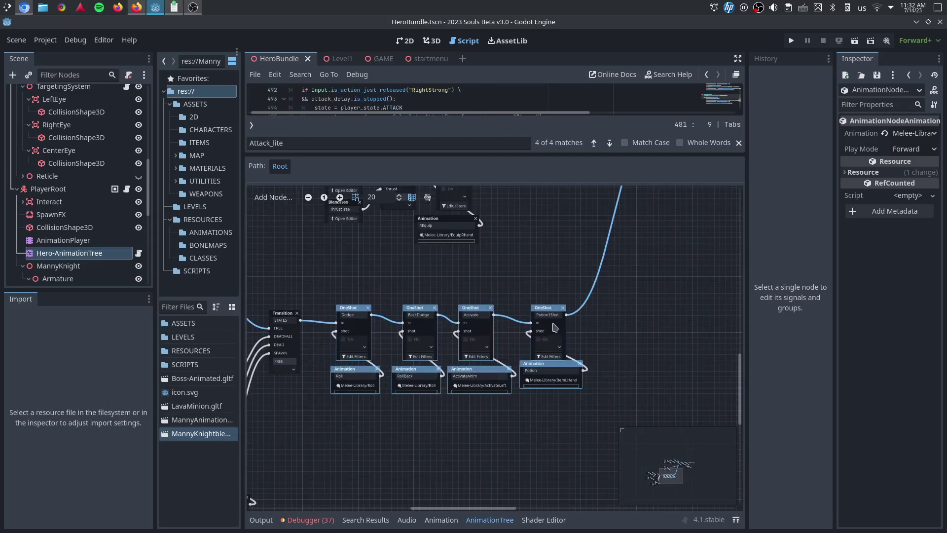
{"action": "scroll", "coordinate": [550, 335], "scroll_direction": "down", "scroll_amount": 5, "text": "ctrl"}
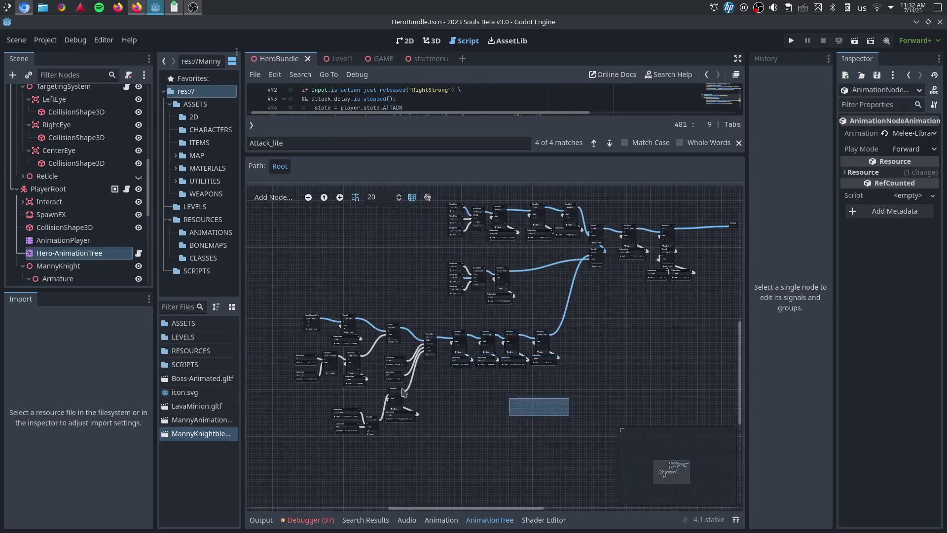
{"action": "left_click_drag", "start_coordinate": [569, 415], "coordinate": [286, 316]}
- Select the LHand and RHand Blend2 nodes and examine how the movement, weapon and gadget branches feed into them
{"action": "left_click_drag", "start_coordinate": [600, 299], "coordinate": [596, 227]}
{"action": "scroll", "coordinate": [618, 251], "scroll_direction": "up", "scroll_amount": 8, "text": "ctrl"}
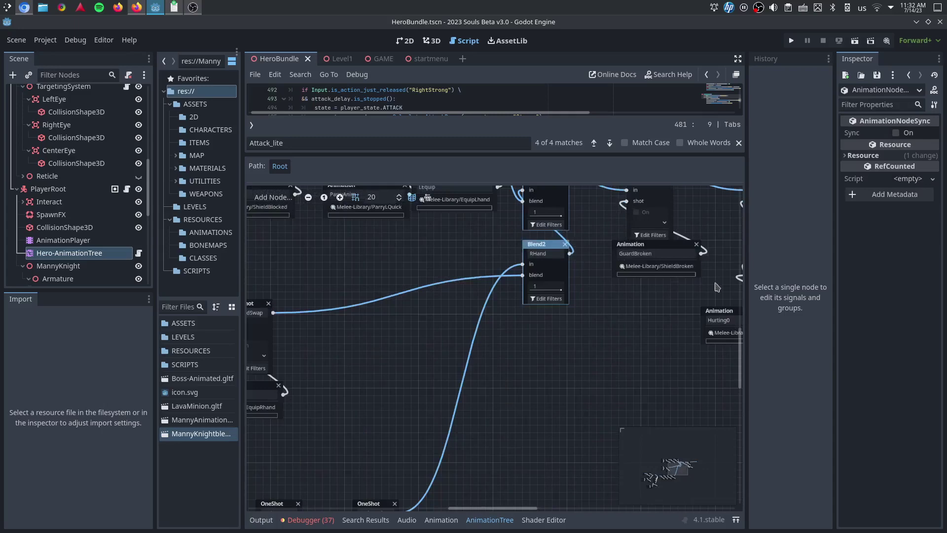
{"action": "scroll", "coordinate": [551, 286], "scroll_direction": "up", "scroll_amount": 4}
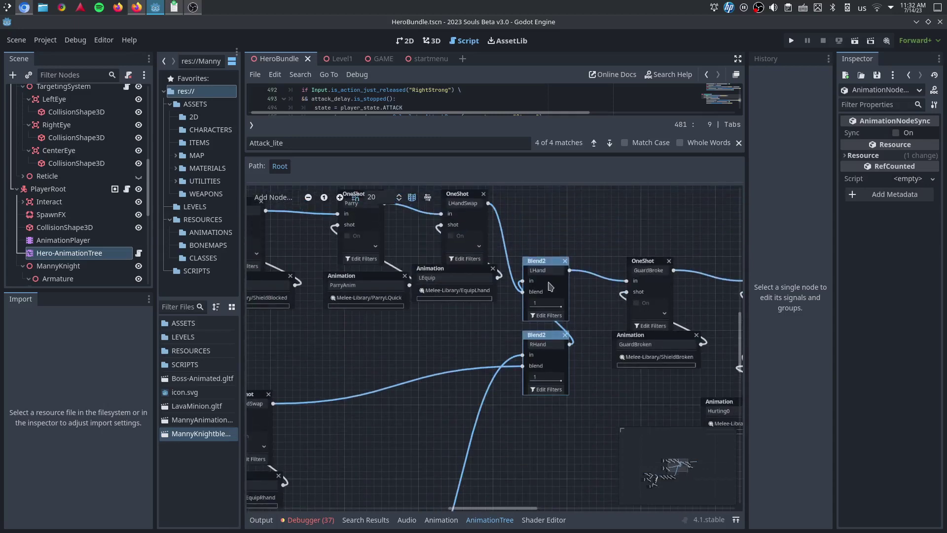
{"action": "scroll", "coordinate": [549, 286], "scroll_direction": "down", "scroll_amount": 4, "text": "ctrl"}
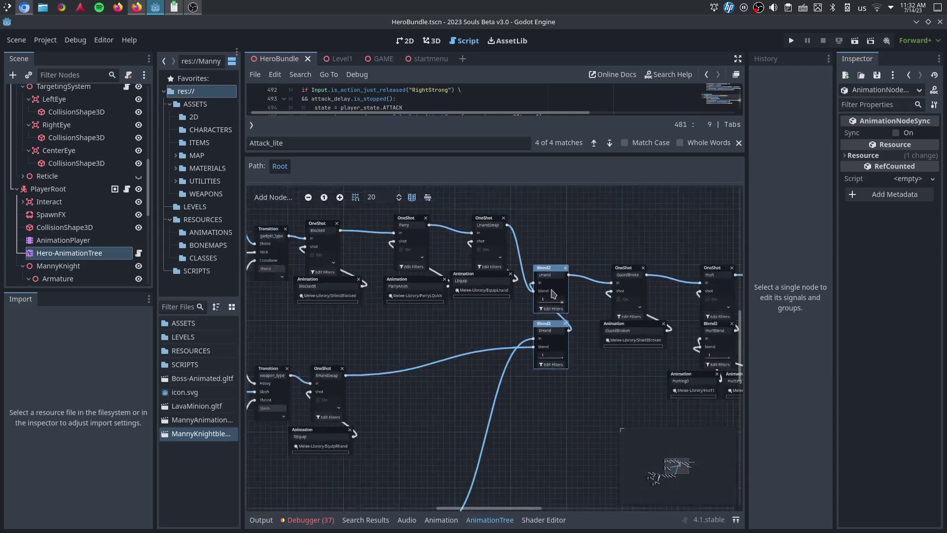
{"action": "mouse_move", "coordinate": [549, 298]}
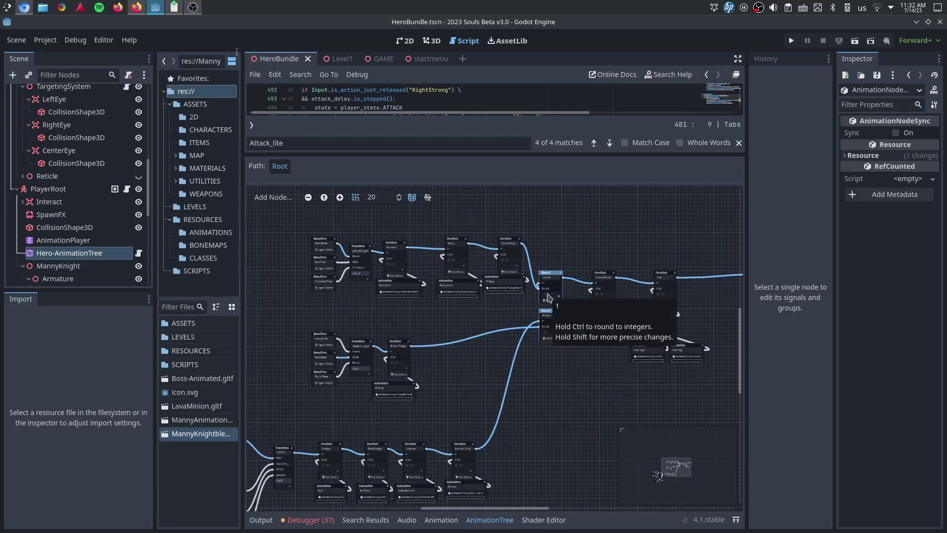
{"action": "scroll", "coordinate": [551, 378], "scroll_direction": "up", "scroll_amount": 2}
{"action": "scroll", "coordinate": [556, 393], "scroll_direction": "down", "scroll_amount": 2}
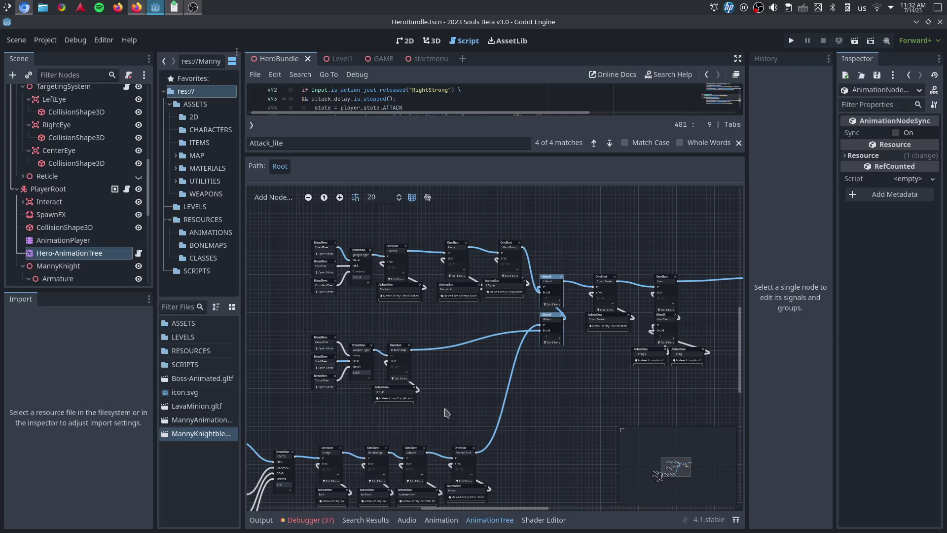
- Select the gadget and weapon branches, followed by the GuardBroke and Hurt one-shots with their animations ahead of the output
{"action": "left_click_drag", "start_coordinate": [298, 219], "coordinate": [540, 410]}
{"action": "left_click_drag", "start_coordinate": [534, 511], "coordinate": [533, 509]}
{"action": "left_click", "coordinate": [510, 505]}
{"action": "scroll", "coordinate": [533, 513], "scroll_direction": "right", "scroll_amount": 5}
{"action": "left_click_drag", "start_coordinate": [517, 407], "coordinate": [352, 253]}
{"action": "scroll", "coordinate": [341, 318], "scroll_direction": "up", "scroll_amount": 4, "text": "ctrl"}
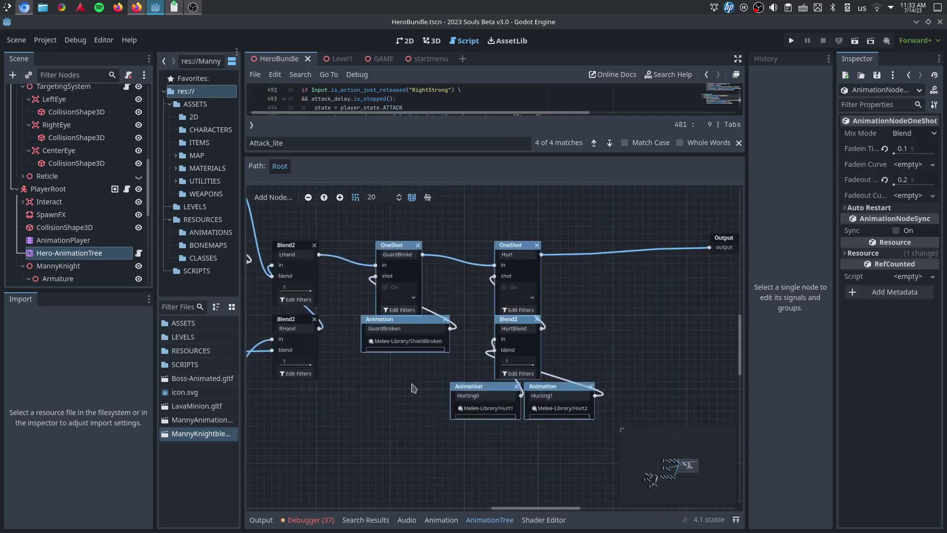
{"action": "scroll", "coordinate": [415, 375], "scroll_direction": "down", "scroll_amount": 3, "text": "ctrl"}
- Select the weapon_type transition in the right-hand branch and open the HeavyTree blend tree that feeds it
{"action": "left_click_drag", "start_coordinate": [516, 508], "coordinate": [468, 509]}
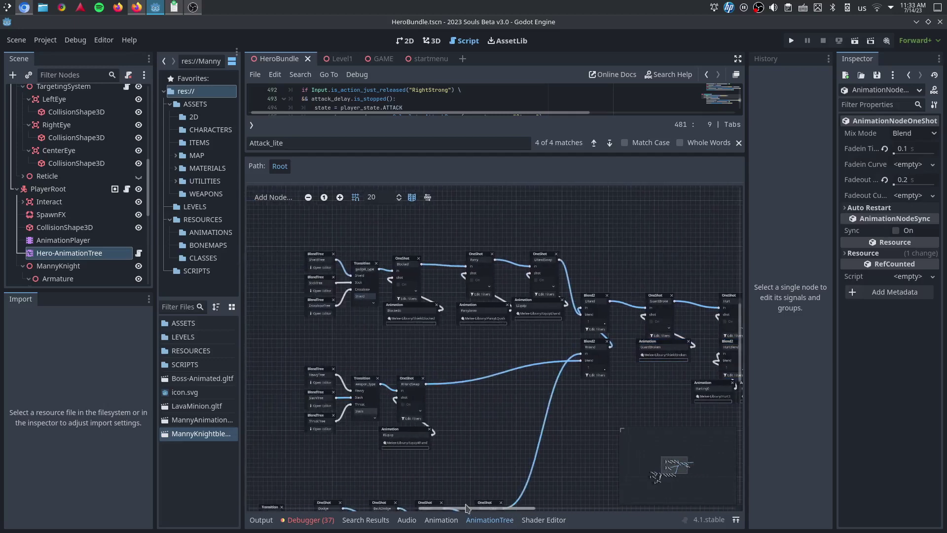
{"action": "scroll", "coordinate": [403, 433], "scroll_direction": "up", "scroll_amount": 1}
{"action": "scroll", "coordinate": [422, 413], "scroll_direction": "up", "scroll_amount": 2, "text": "ctrl"}
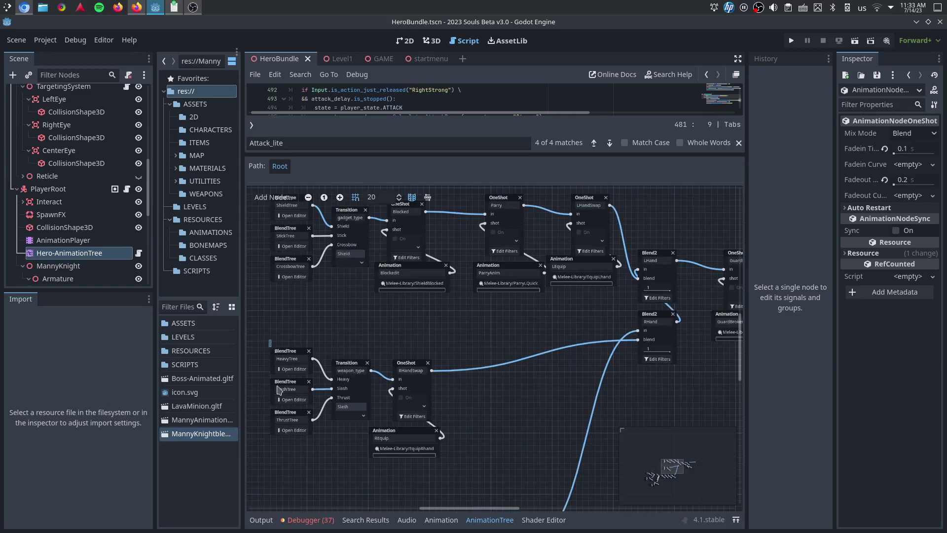
{"action": "left_click_drag", "start_coordinate": [269, 340], "coordinate": [243, 390]}
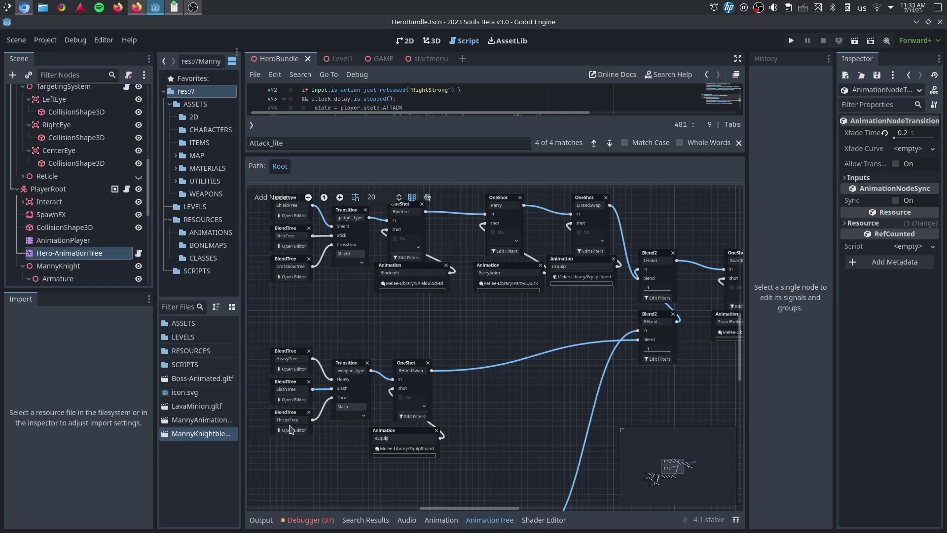
{"action": "left_click", "coordinate": [296, 369]}
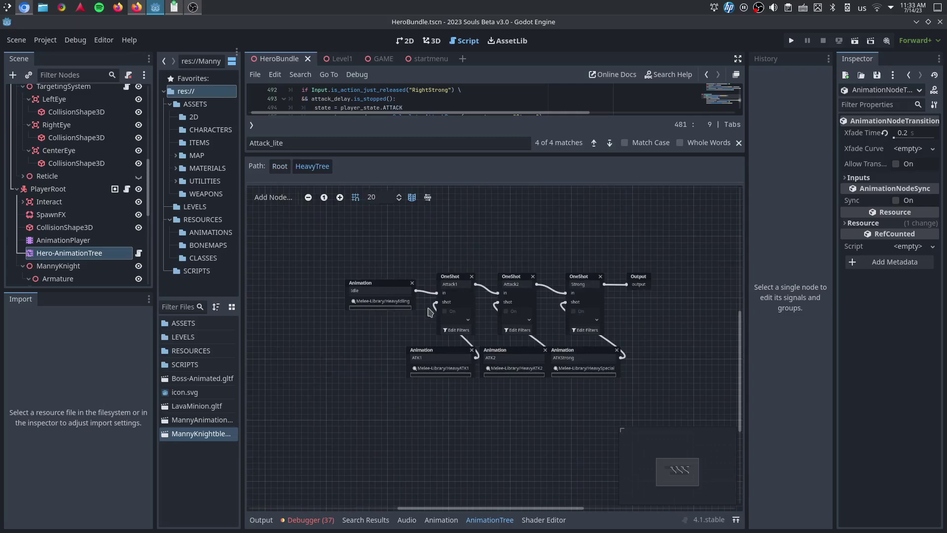
- Return to the root graph and open the SlashTree blend tree, with its full attack chain in view
{"action": "left_click", "coordinate": [280, 166]}
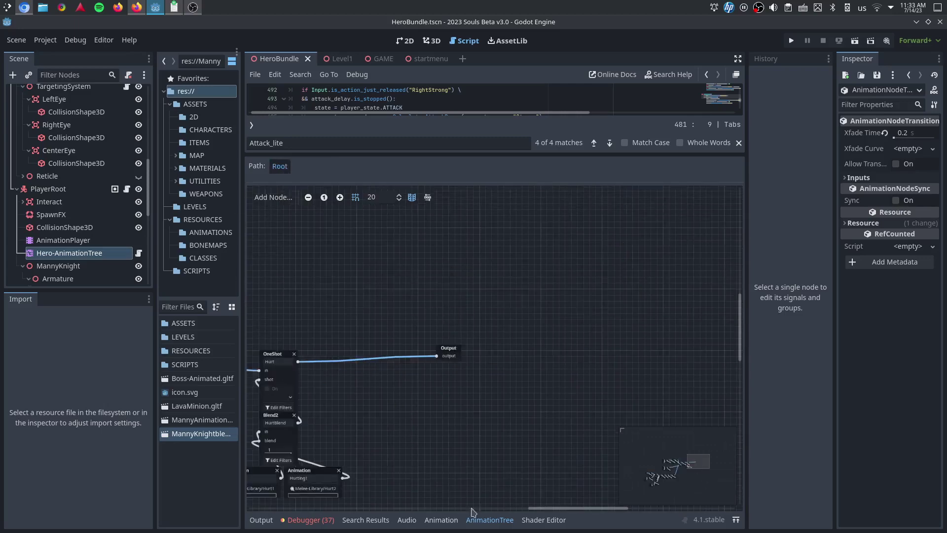
{"action": "mouse_move", "coordinate": [659, 481]}
{"action": "left_mouse_down"}
{"action": "mouse_move", "coordinate": [652, 478]}
{"action": "mouse_move", "coordinate": [663, 476]}
{"action": "mouse_move", "coordinate": [659, 464]}
{"action": "left_mouse_up"}
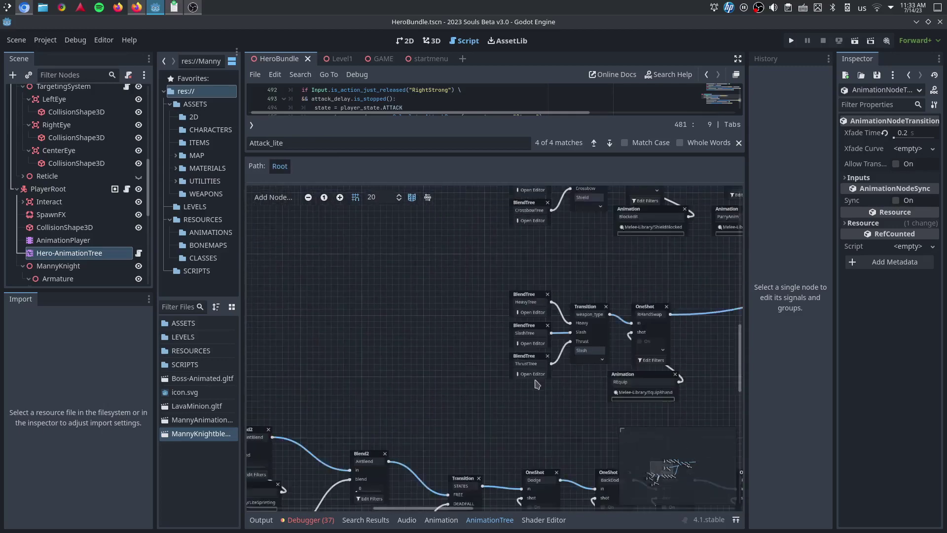
{"action": "left_click", "coordinate": [537, 346]}
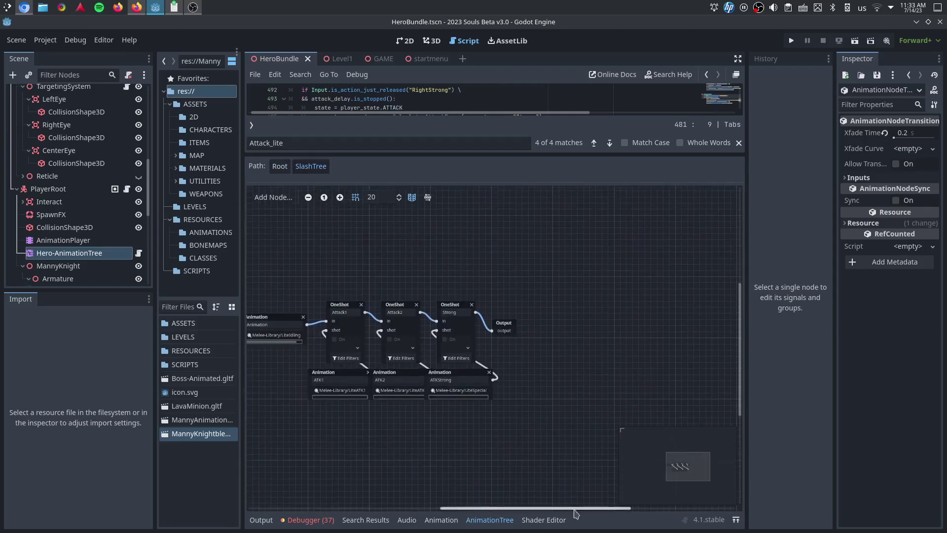
{"action": "left_click_drag", "start_coordinate": [570, 508], "coordinate": [546, 499]}
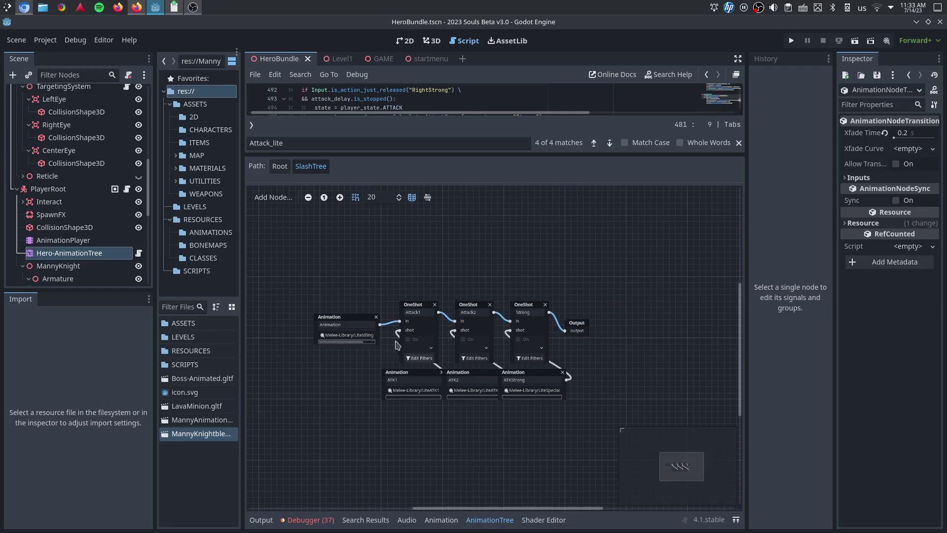
- Inspect SlashTree's idle Animation node and Strong one-shot, and check the animations available for the ATK1 node
{"action": "left_click", "coordinate": [360, 321]}
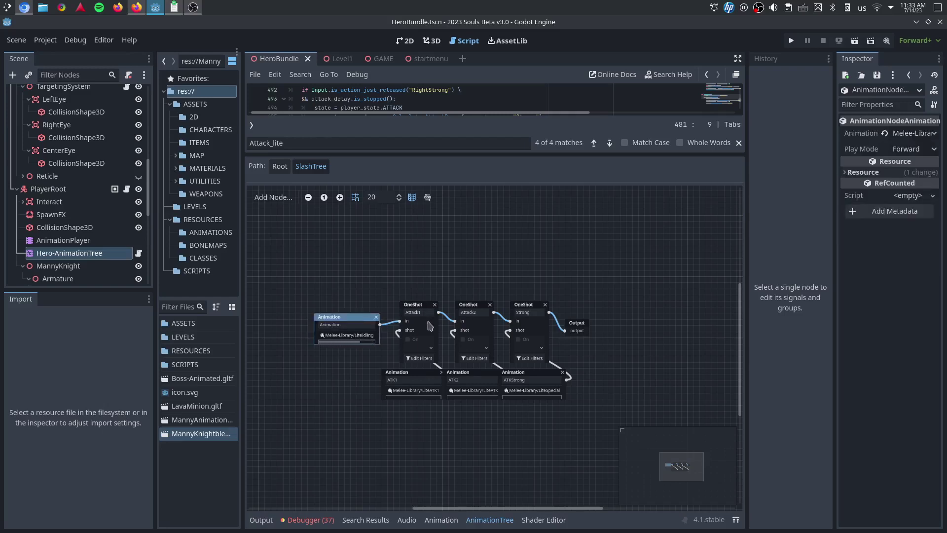
{"action": "left_click", "coordinate": [543, 331]}
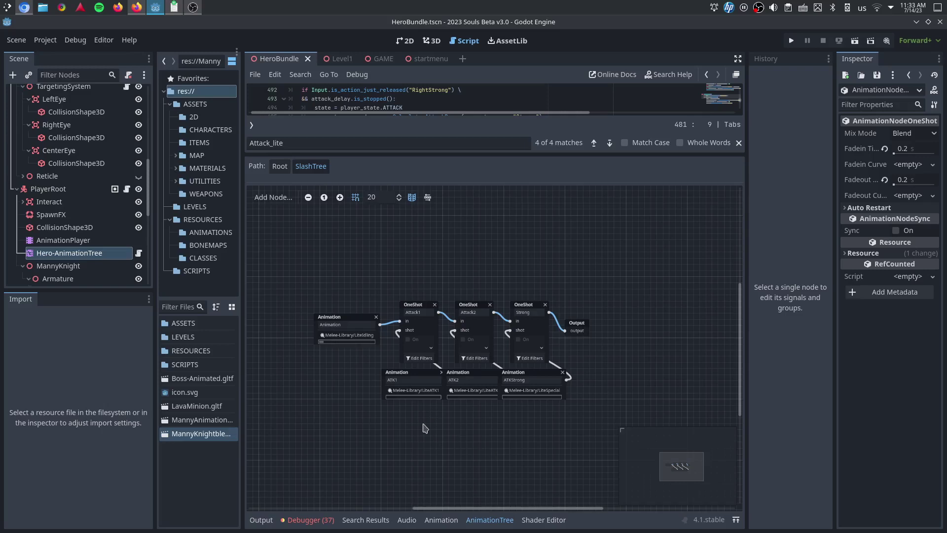
{"action": "left_click", "coordinate": [422, 391]}
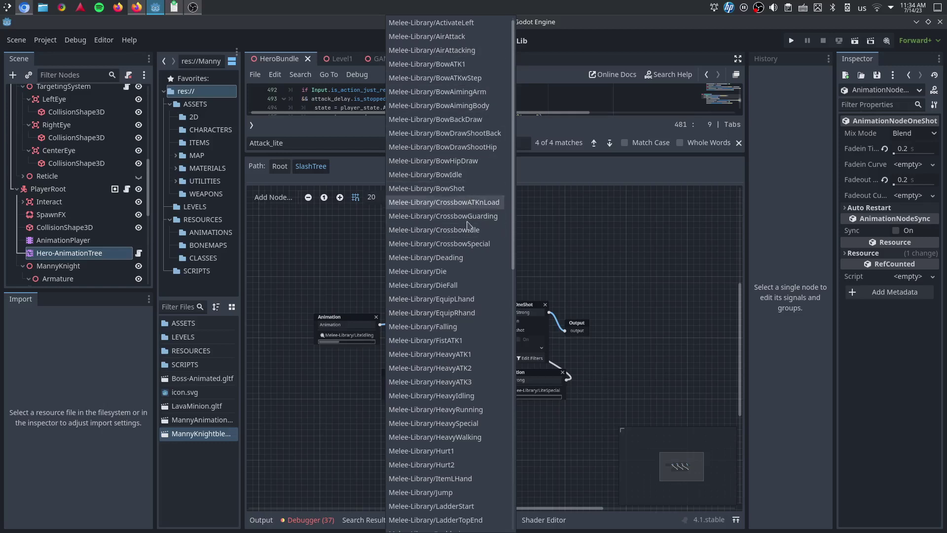
{"action": "left_click", "coordinate": [595, 244]}
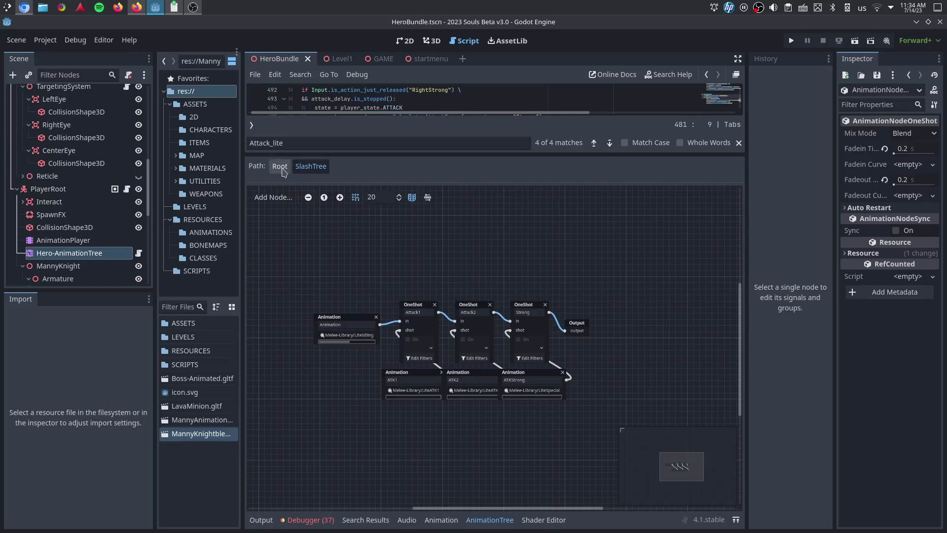
- In the root graph's gadget branch, select the Parry and LHandSwap one-shots with their animations, followed by the Blocked one-shot
{"action": "left_click", "coordinate": [280, 167]}
{"action": "left_click_drag", "start_coordinate": [581, 509], "coordinate": [463, 487]}
{"action": "scroll", "coordinate": [433, 422], "scroll_direction": "up", "scroll_amount": 1}
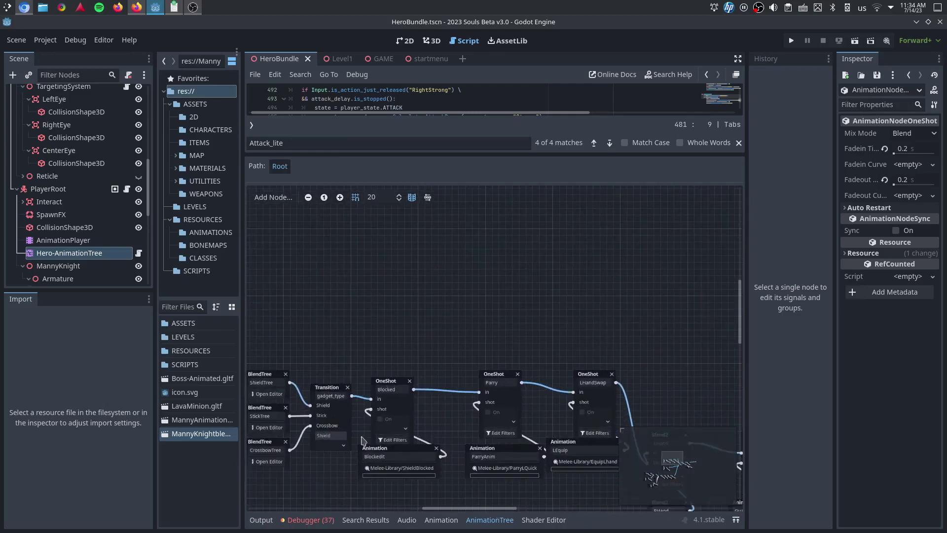
{"action": "left_click_drag", "start_coordinate": [466, 341], "coordinate": [623, 489]}
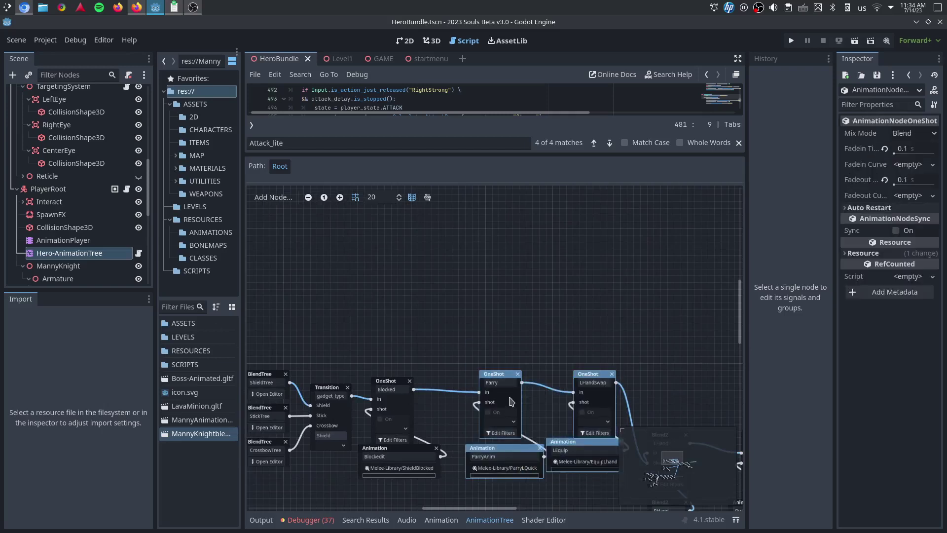
{"action": "left_click", "coordinate": [395, 399]}
{"action": "left_click_drag", "start_coordinate": [457, 508], "coordinate": [433, 505]}
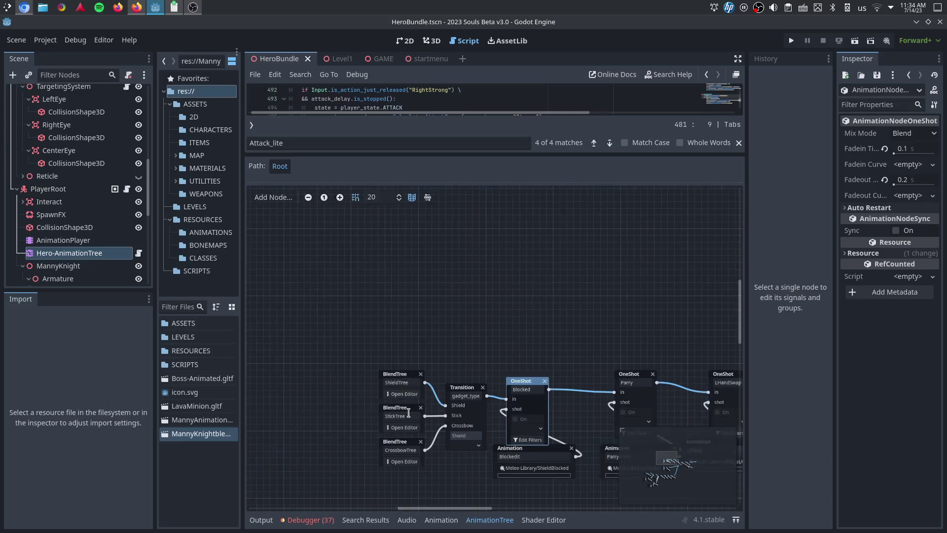
- Clear the node selection and select the StickTree blend tree feeding the gadget_type transition
{"action": "left_click_drag", "start_coordinate": [739, 290], "coordinate": [739, 296]}
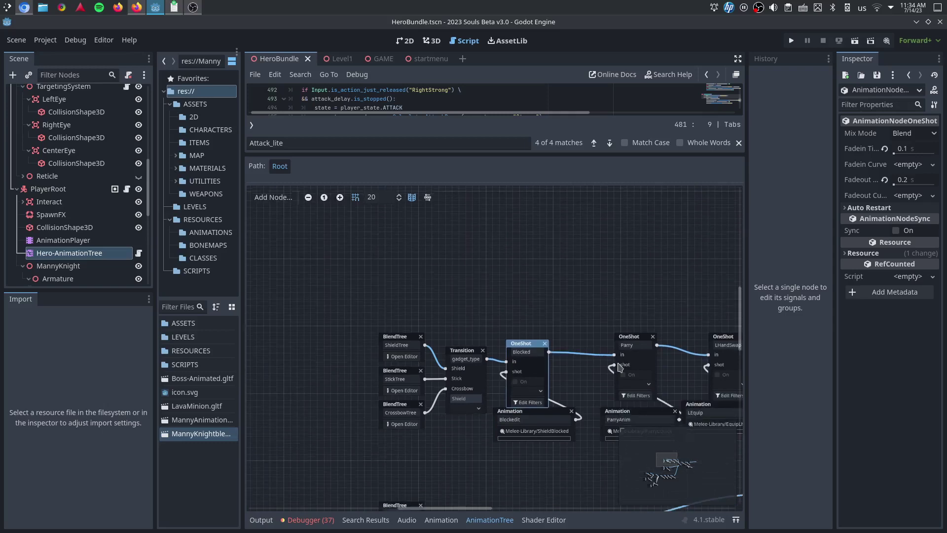
{"action": "left_click", "coordinate": [437, 447]}
{"action": "scroll", "coordinate": [735, 319], "scroll_direction": "down", "scroll_amount": 3}
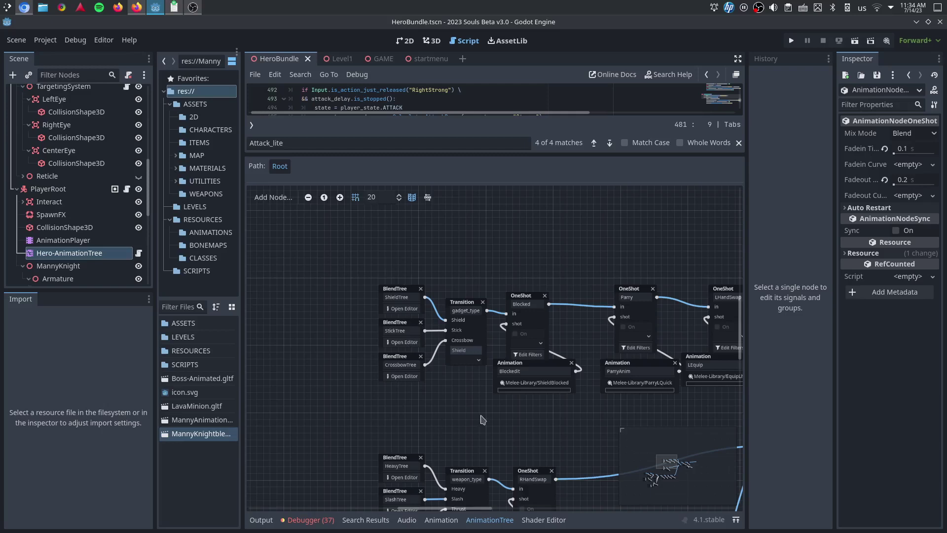
{"action": "scroll", "coordinate": [742, 321], "scroll_direction": "down", "scroll_amount": 2}
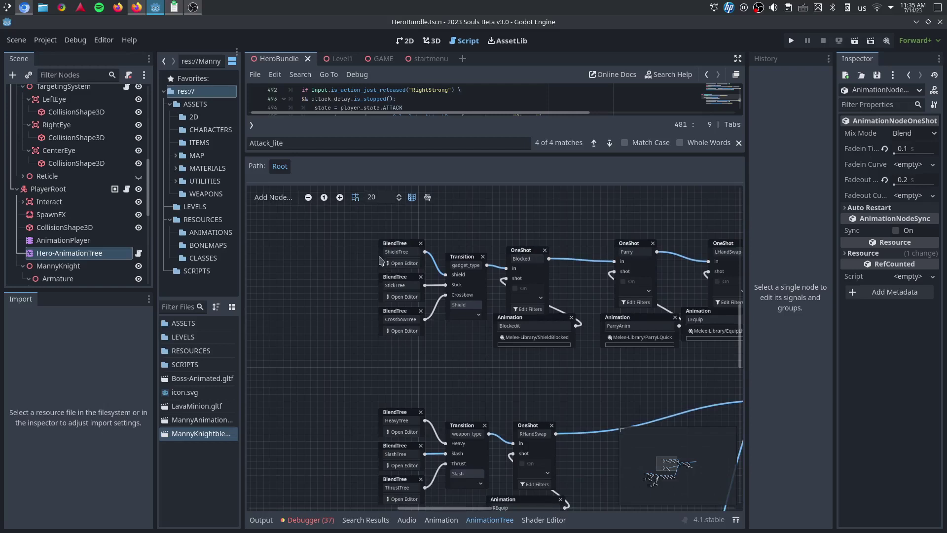
{"action": "left_click", "coordinate": [402, 290]}
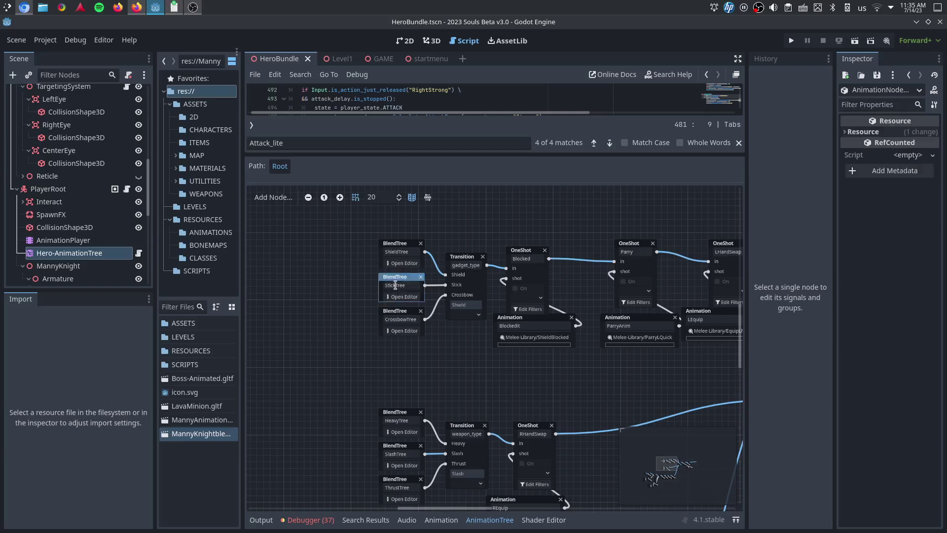
- Filter the project files by "great"
{"action": "left_click", "coordinate": [178, 304]}
{"action": "type", "text": "we"}
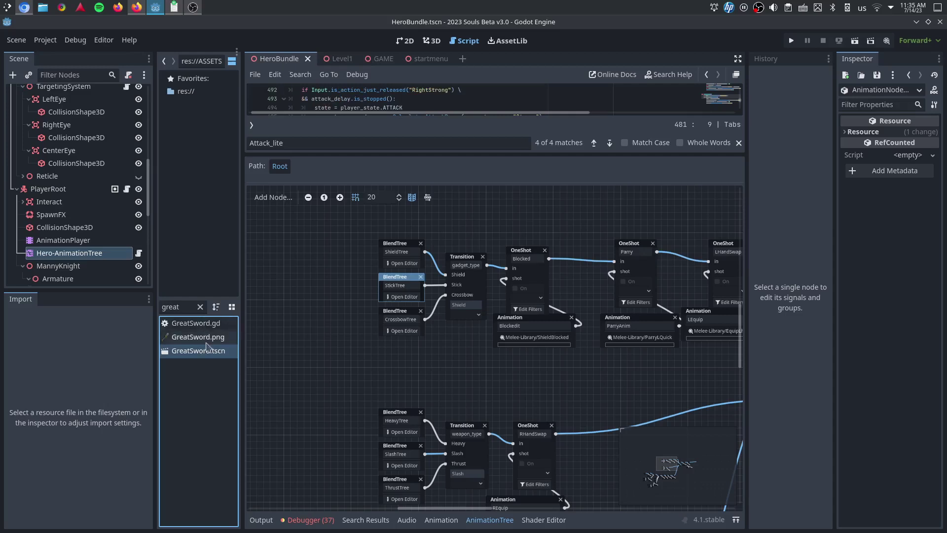
- View the script of the Gladius node under RightHand from its beginning, and widen the Inspector for the node's weapon and gadget moveset properties
{"action": "scroll", "coordinate": [96, 145], "scroll_direction": "down", "scroll_amount": 8}
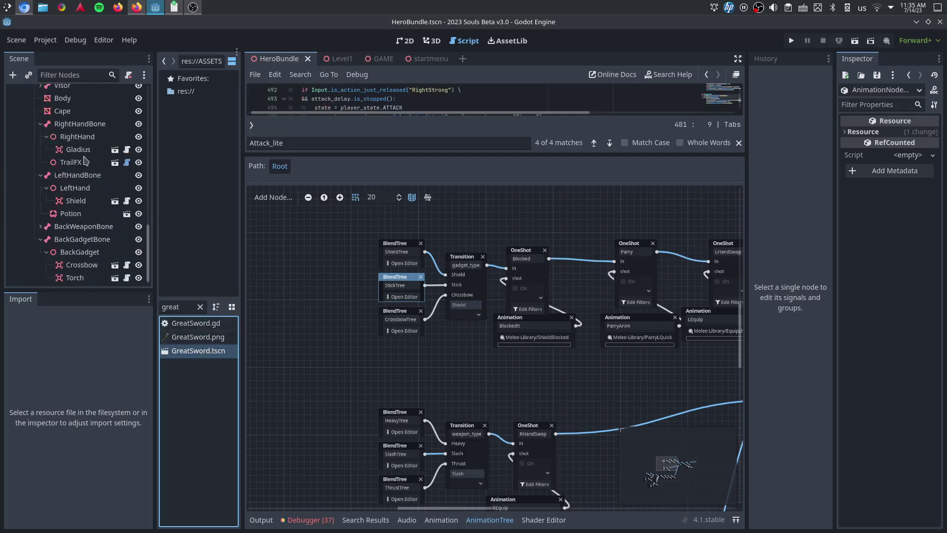
{"action": "left_click", "coordinate": [79, 150]}
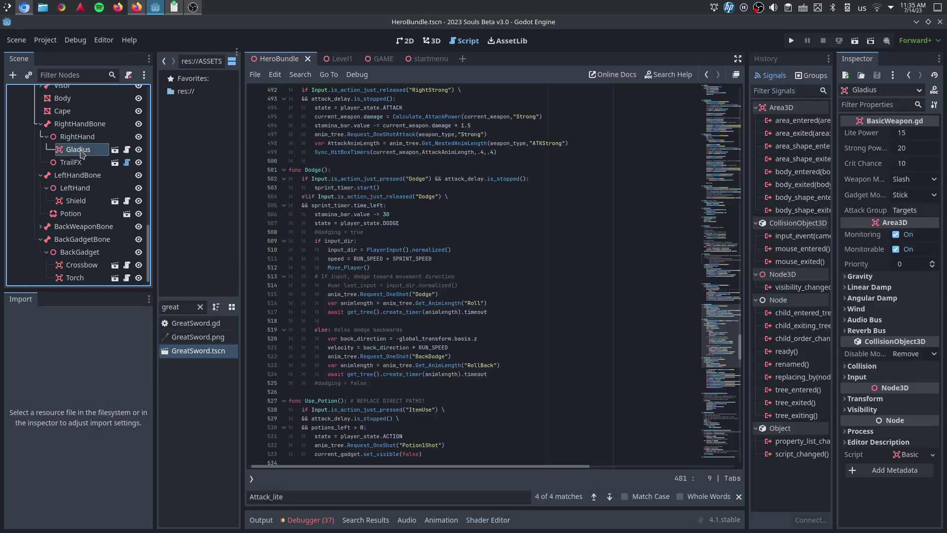
{"action": "left_click", "coordinate": [126, 151]}
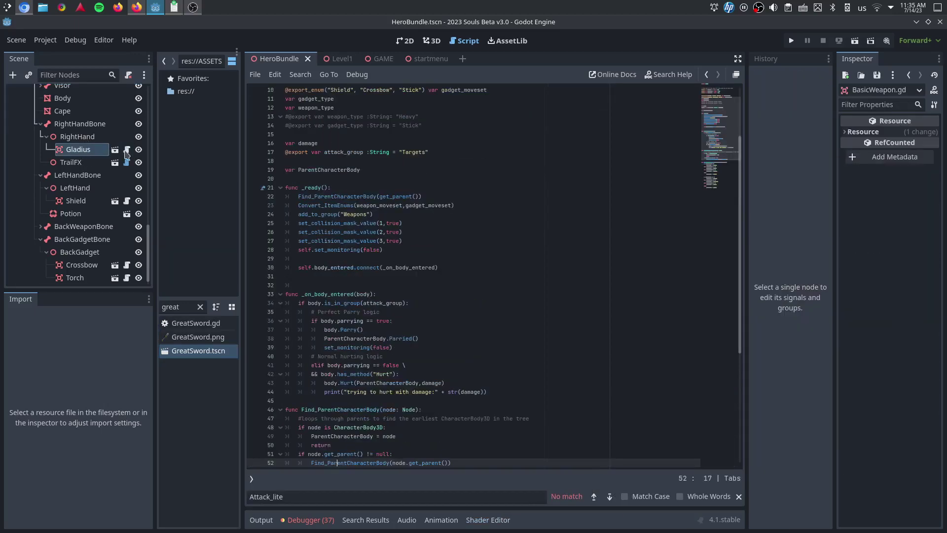
{"action": "scroll", "coordinate": [348, 158], "scroll_direction": "up", "scroll_amount": 3}
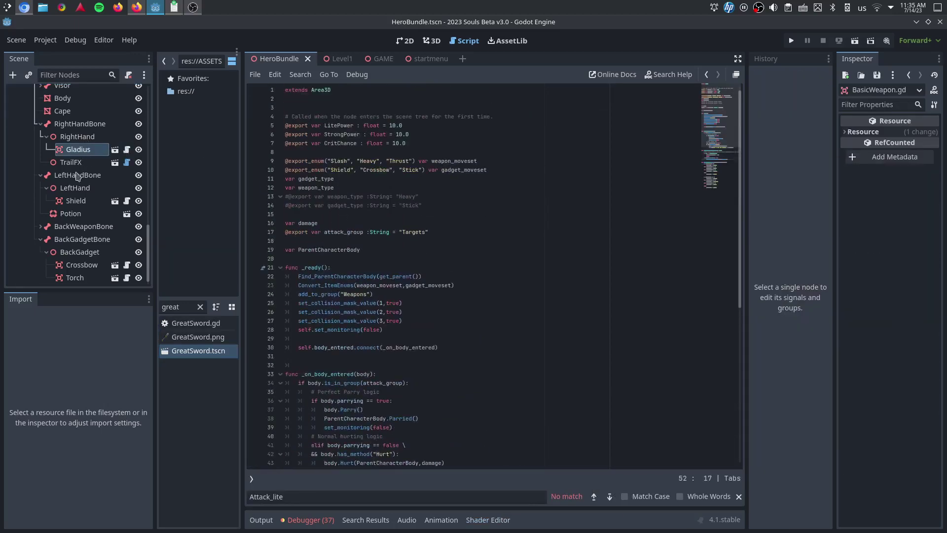
{"action": "left_click", "coordinate": [79, 150]}
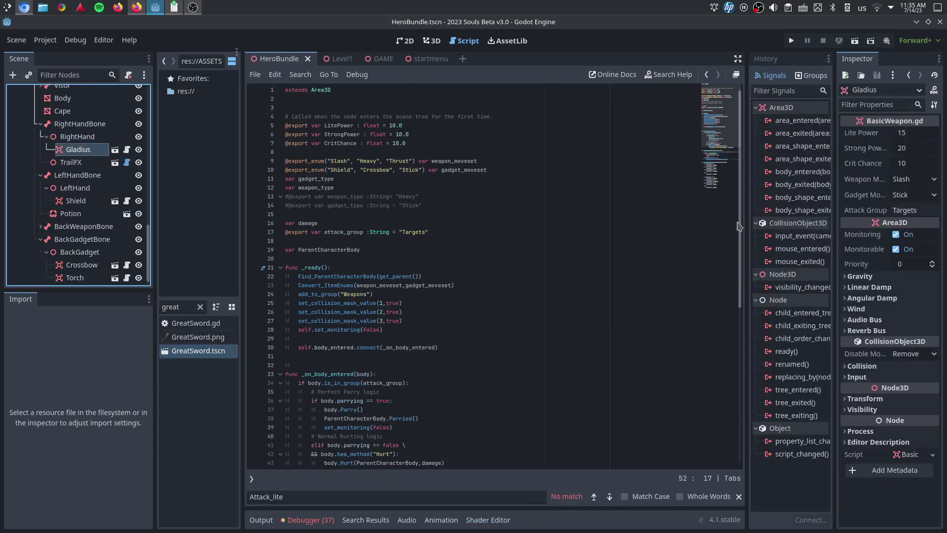
{"action": "left_click_drag", "start_coordinate": [740, 225], "coordinate": [573, 225]}
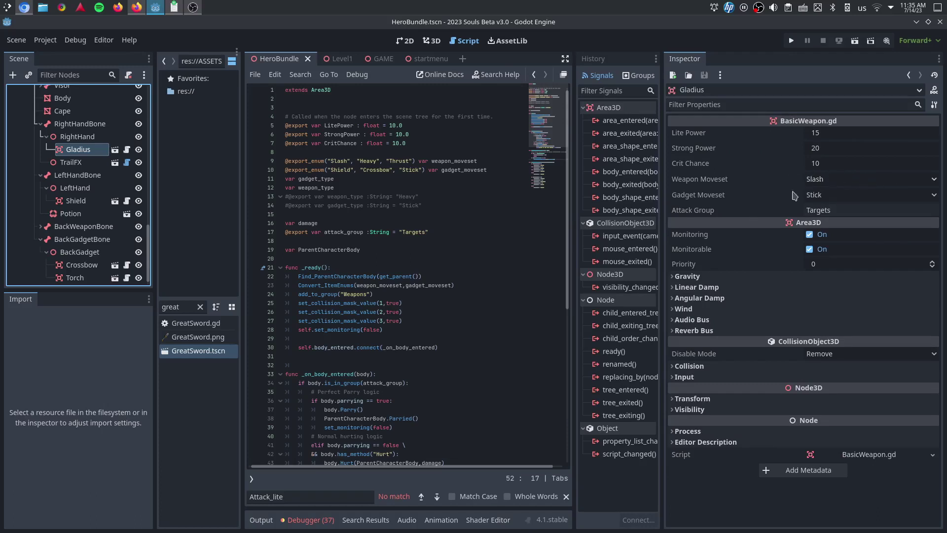
- Check the Weapon Moveset and Gadget Moveset options of the Gladius node, keeping Slash and Stick
{"action": "left_click", "coordinate": [908, 183]}
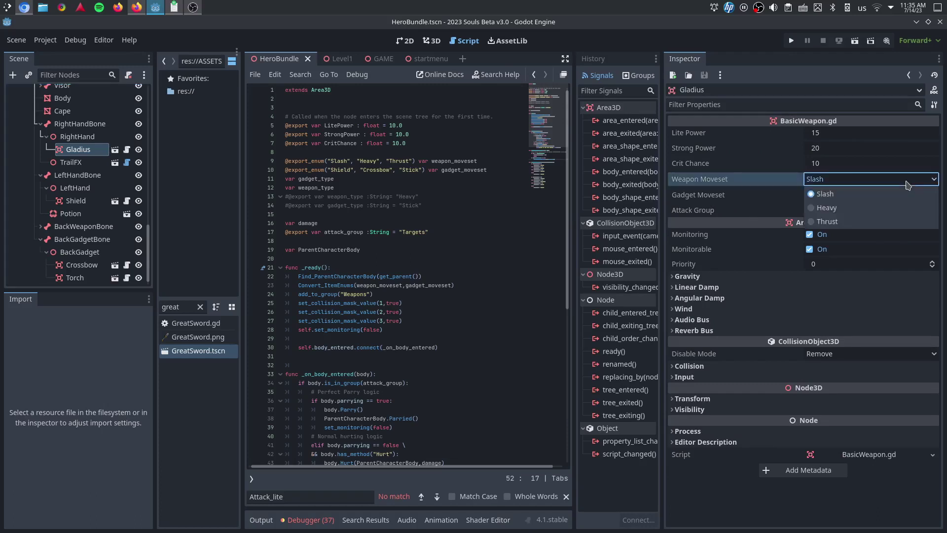
{"action": "left_click", "coordinate": [876, 193]}
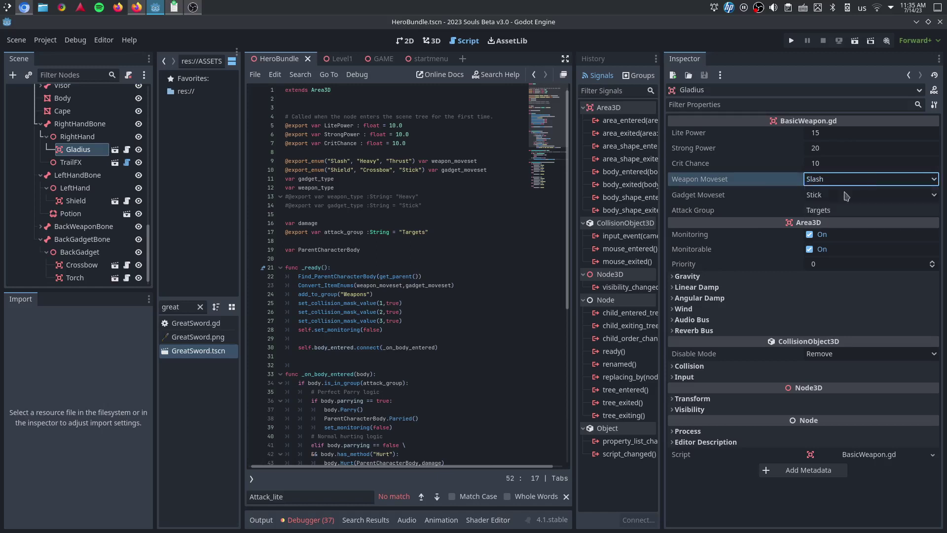
{"action": "left_click", "coordinate": [848, 195]}
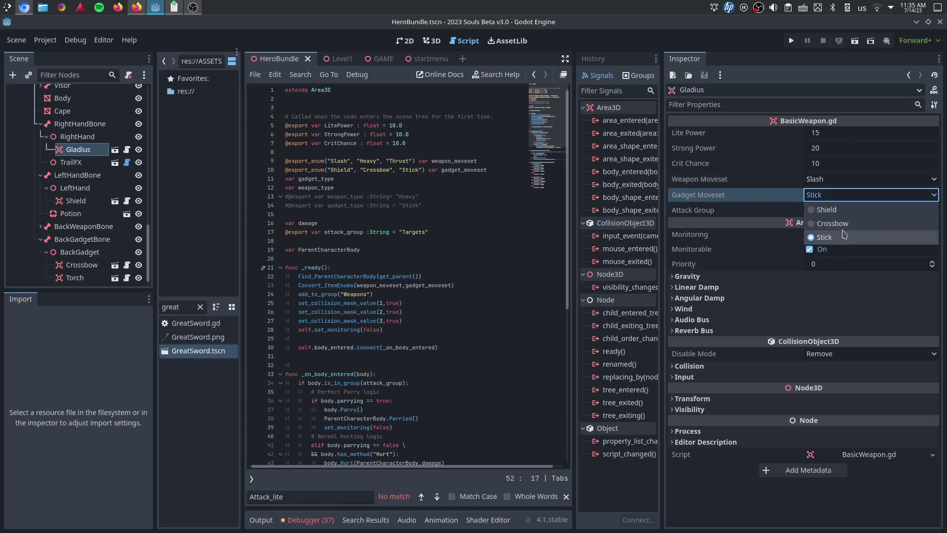
{"action": "left_click", "coordinate": [847, 198]}
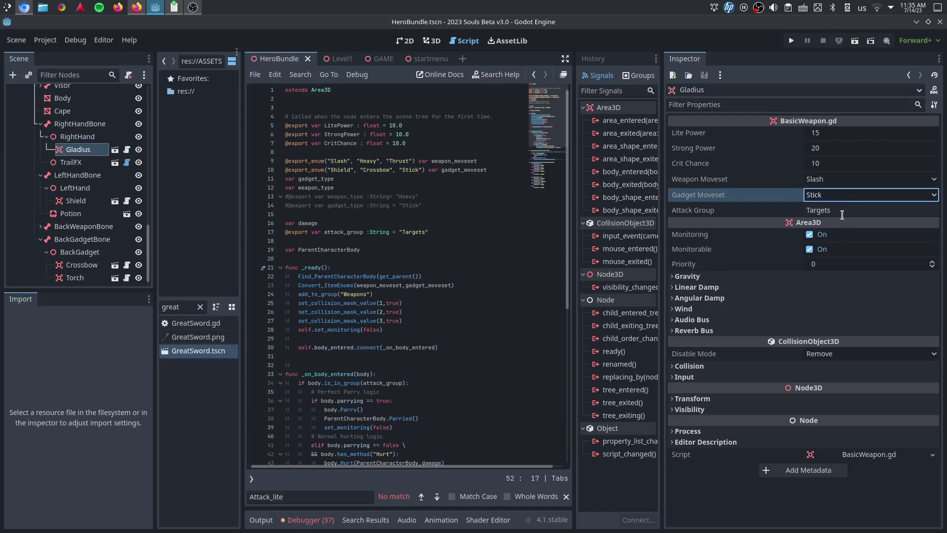
- Select the Gladius node's Attack Group value for inspection, and bring up the node's BasicWeapon.gd script
{"action": "left_click", "coordinate": [843, 214]}
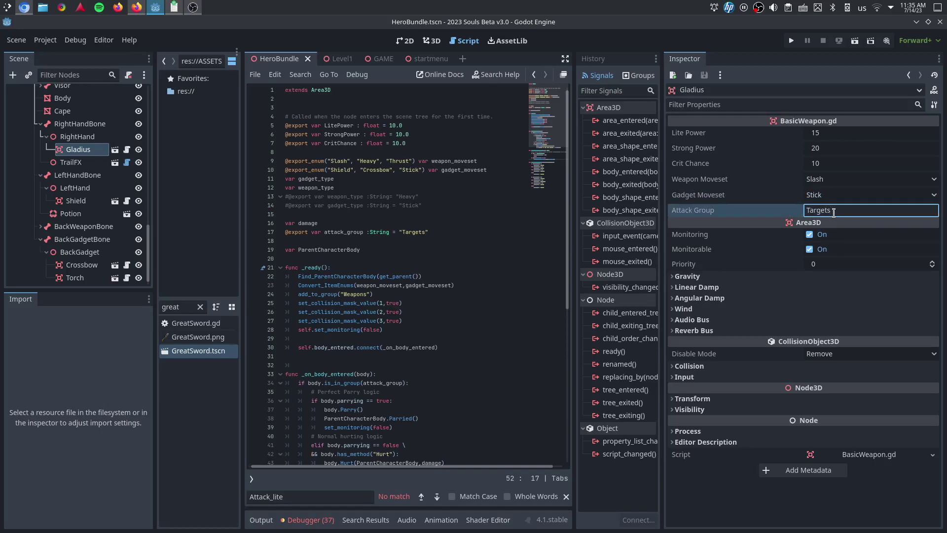
{"action": "double_click", "coordinate": [856, 210]}
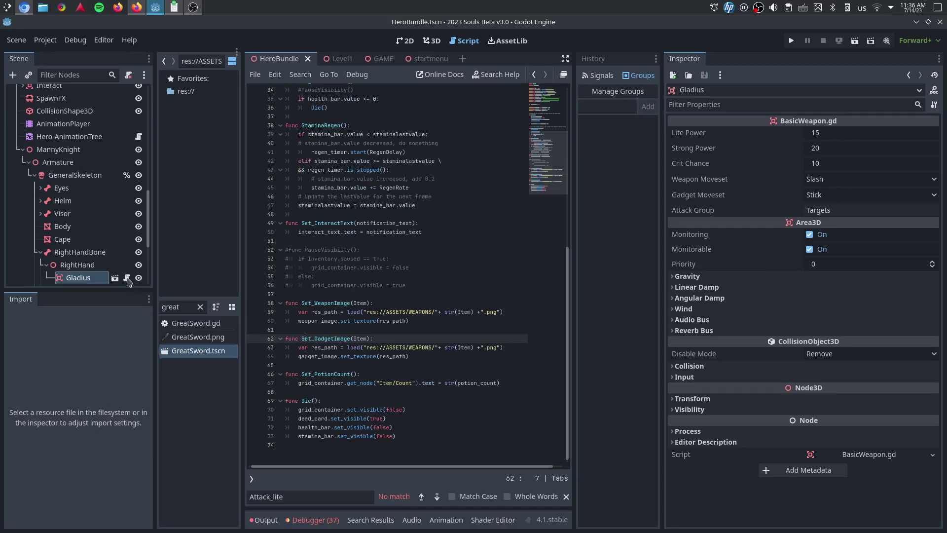
{"action": "left_click", "coordinate": [127, 278]}
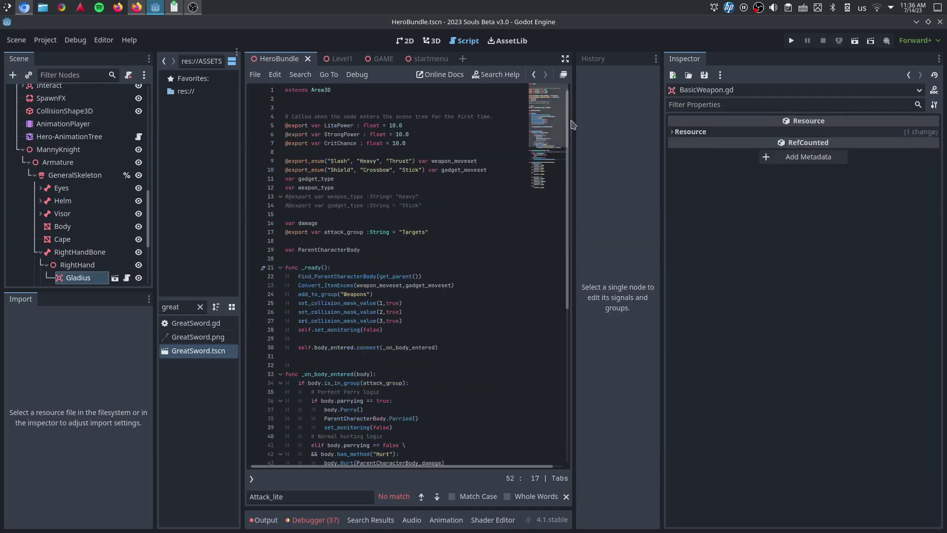
- Show the Level1 scene in 3D and look over the castle island and its bridge from a rotated angle
{"action": "left_click", "coordinate": [356, 60]}
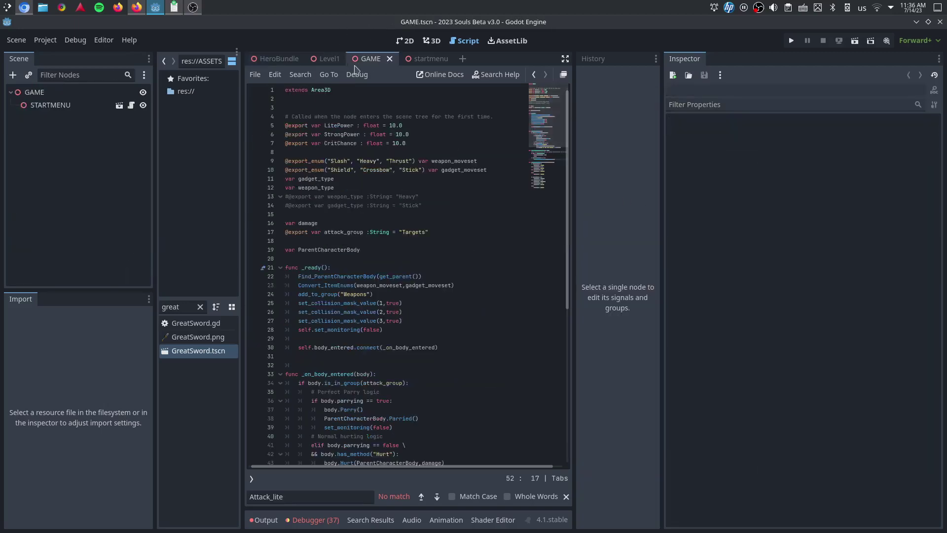
{"action": "left_click", "coordinate": [328, 58]}
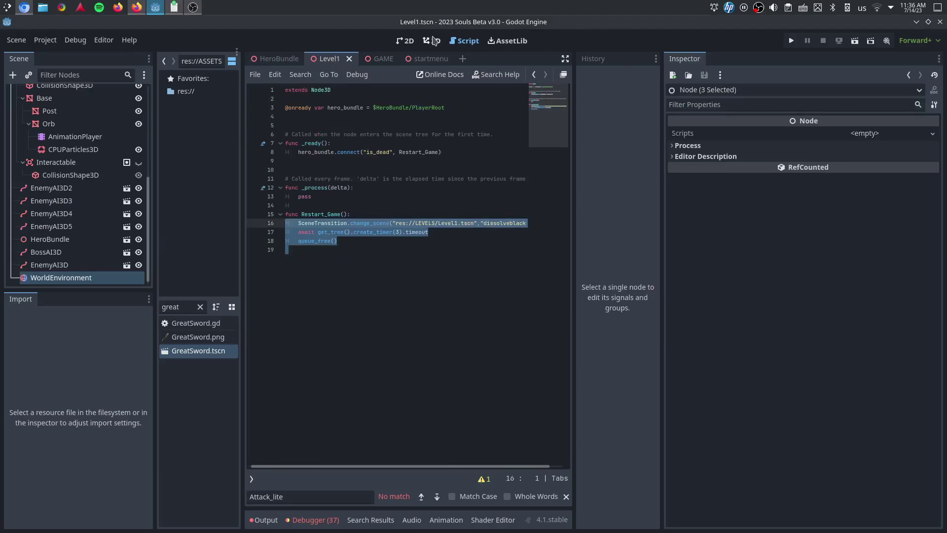
{"action": "left_click", "coordinate": [433, 41]}
{"action": "scroll", "coordinate": [470, 261], "scroll_direction": "down", "scroll_amount": 8}
{"action": "scroll", "coordinate": [515, 144], "scroll_direction": "up", "scroll_amount": 7}
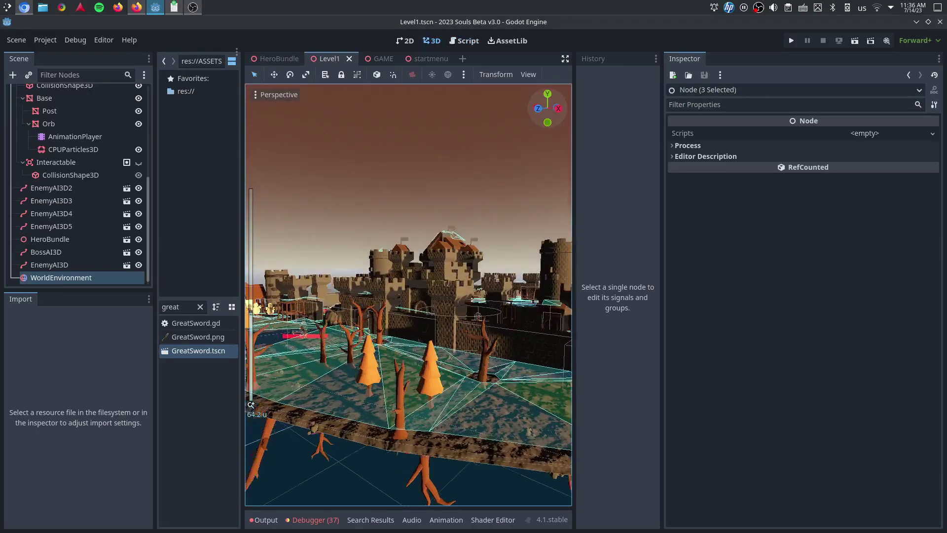
{"action": "left_click_drag", "start_coordinate": [547, 108], "coordinate": [588, 108]}
{"action": "scroll", "coordinate": [516, 151], "scroll_direction": "down", "scroll_amount": 4}
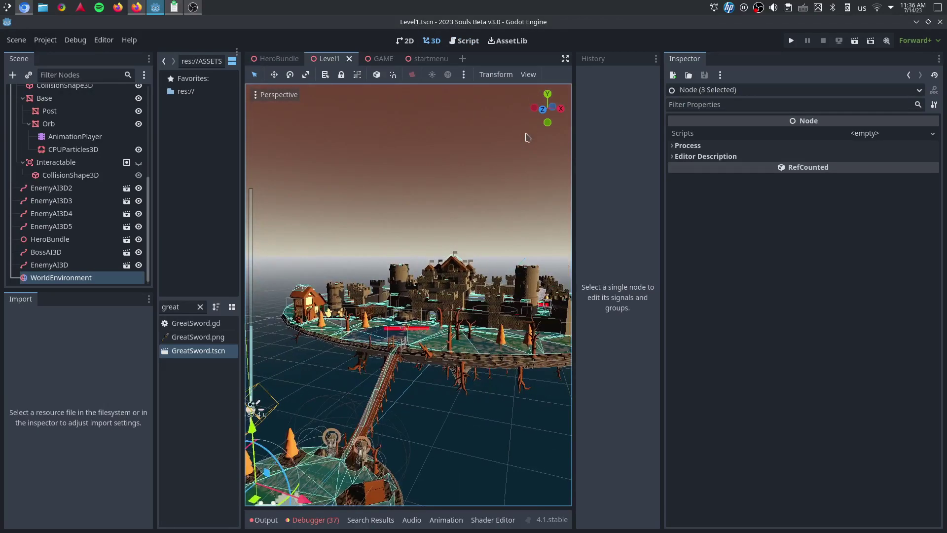
{"action": "scroll", "coordinate": [528, 138], "scroll_direction": "up", "scroll_amount": 2}
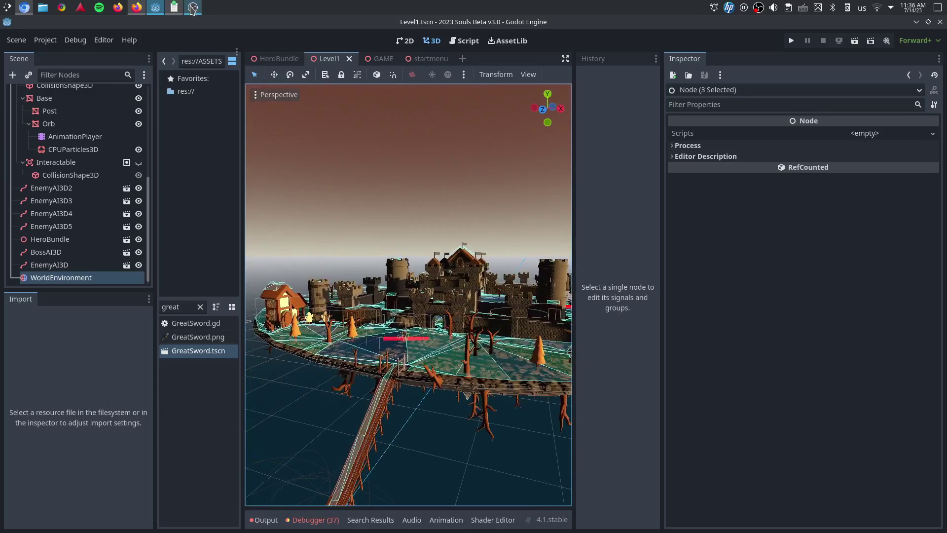